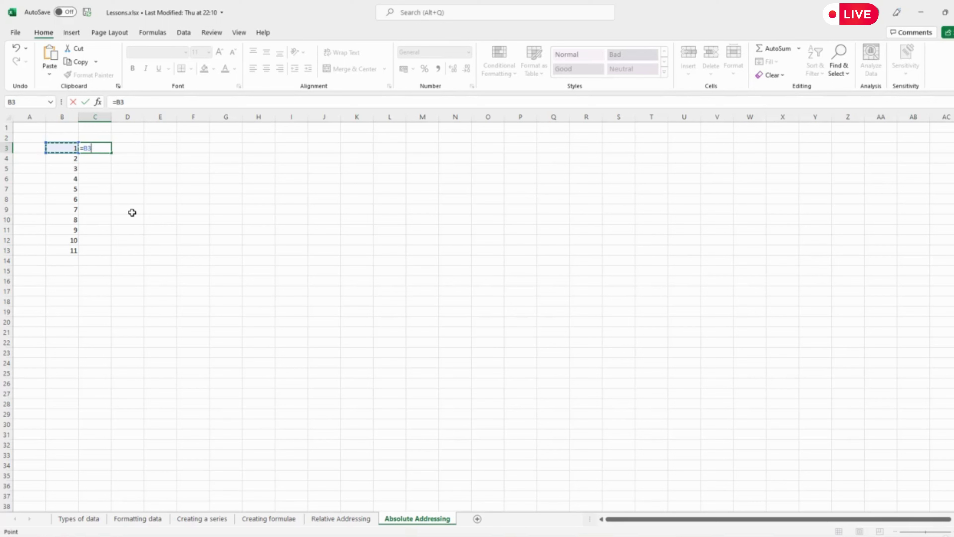
- Complete the formula =B3*3 in C3, copy it down to C13, and check the copied formula in C4
{"action": "type", "text": "*3"}
{"action": "key", "text": "Return"}
{"action": "left_click", "coordinate": [99, 147]}
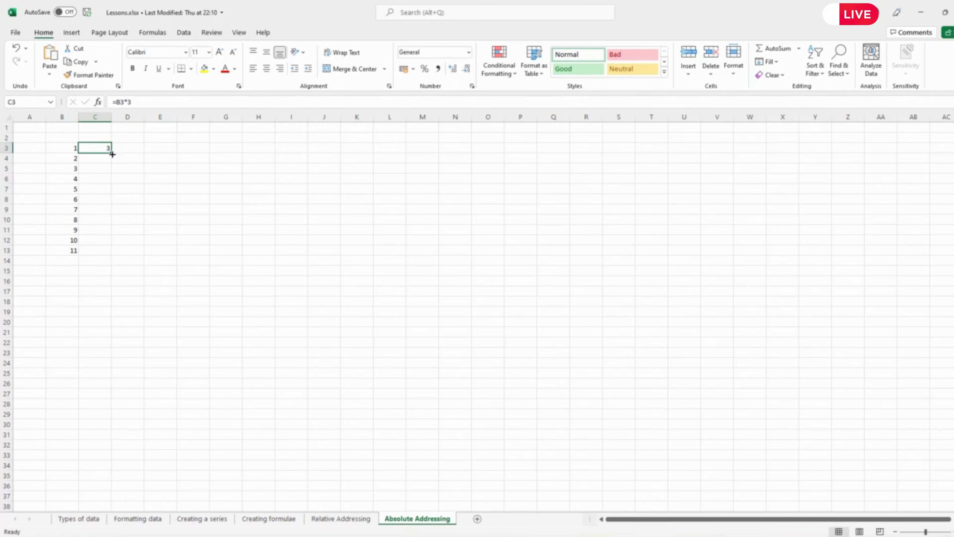
{"action": "left_click_drag", "start_coordinate": [111, 152], "coordinate": [110, 259]}
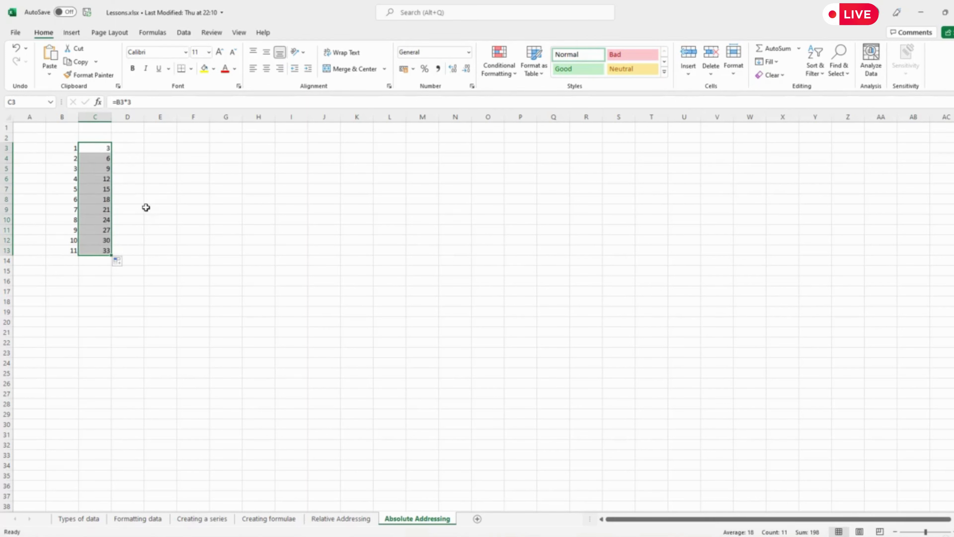
{"action": "left_click", "coordinate": [92, 157]}
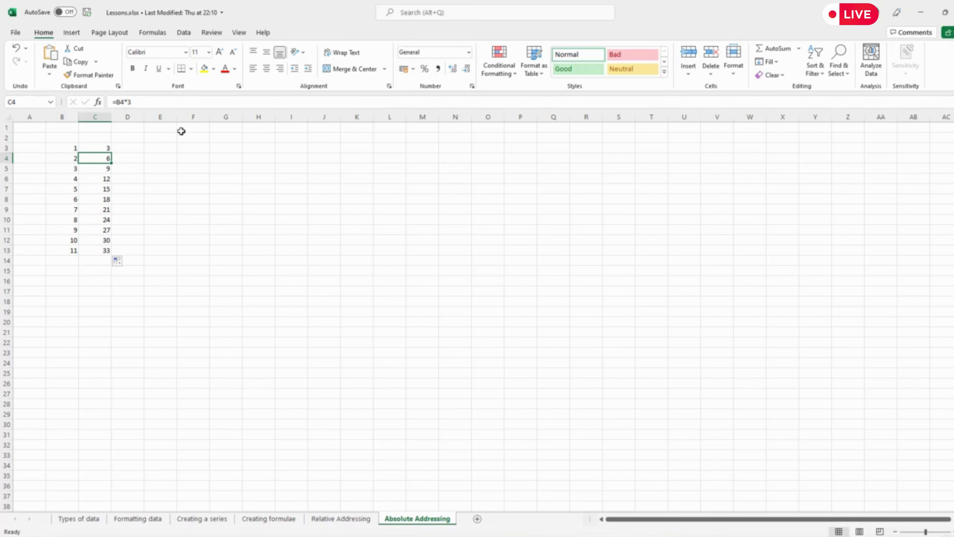
- Enter 1 in E1 and fill all of column E with a linear series using a step value of 1
{"action": "left_click", "coordinate": [170, 128]}
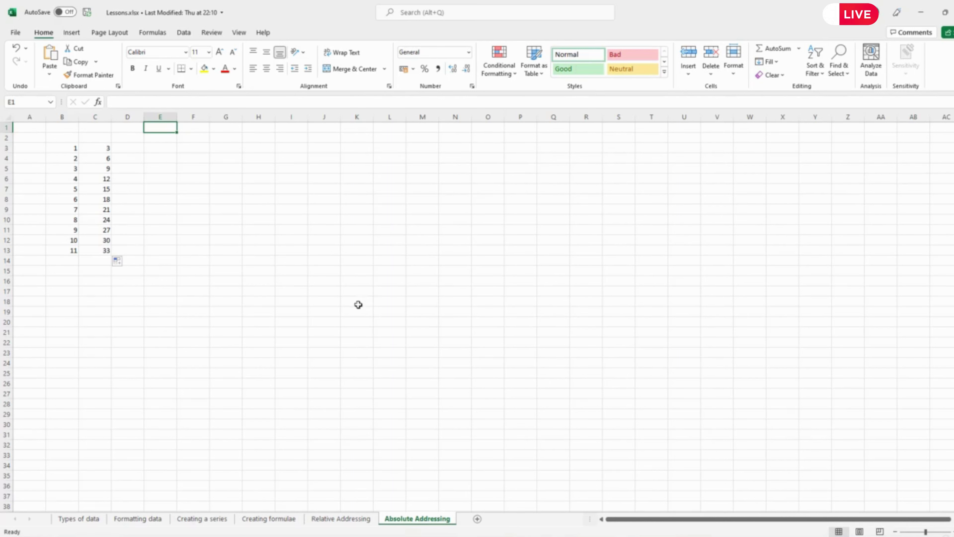
{"action": "type", "text": "1"}
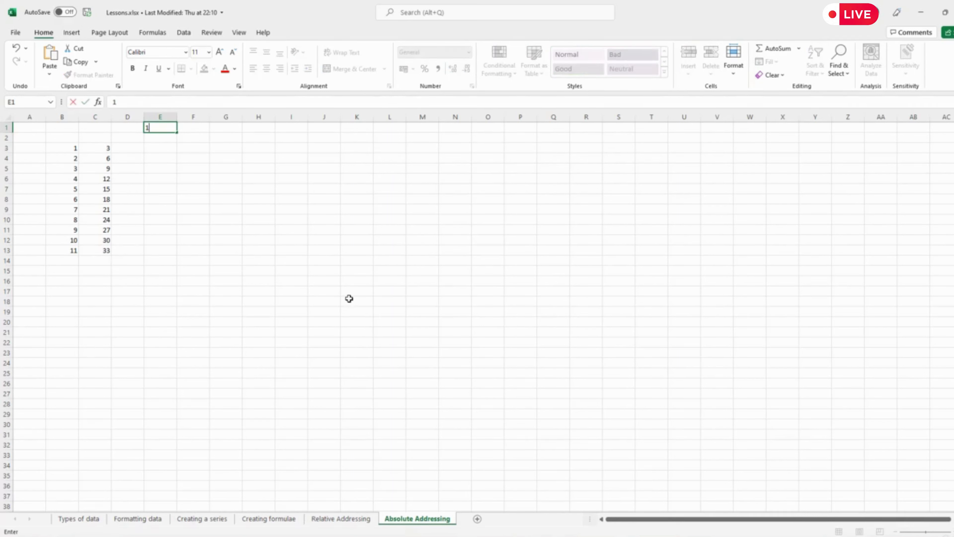
{"action": "key", "text": "Tab"}
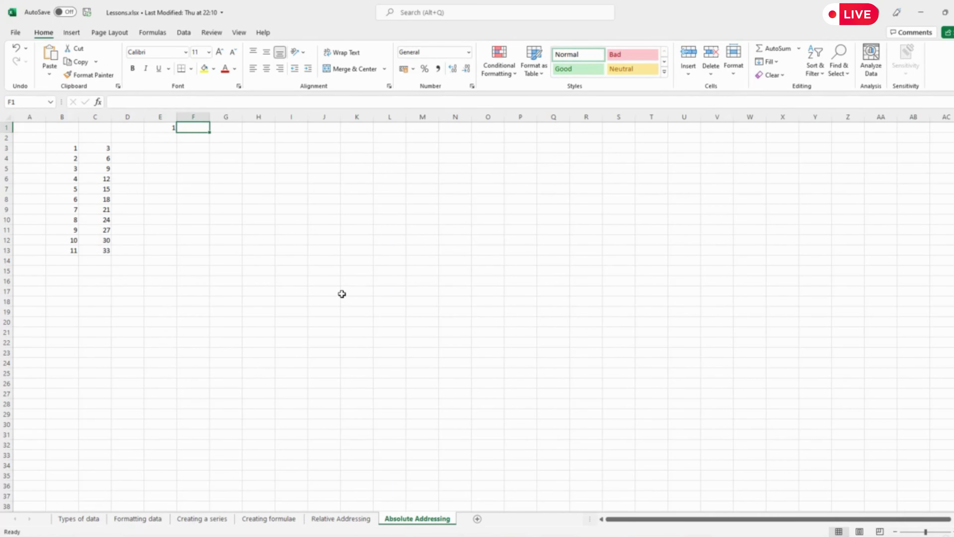
{"action": "left_click", "coordinate": [164, 115]}
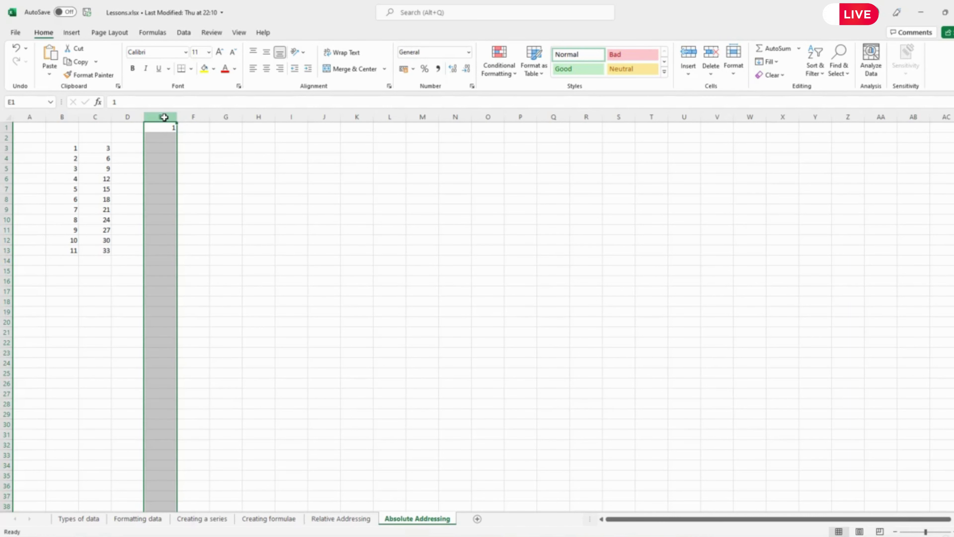
{"action": "left_click", "coordinate": [776, 63]}
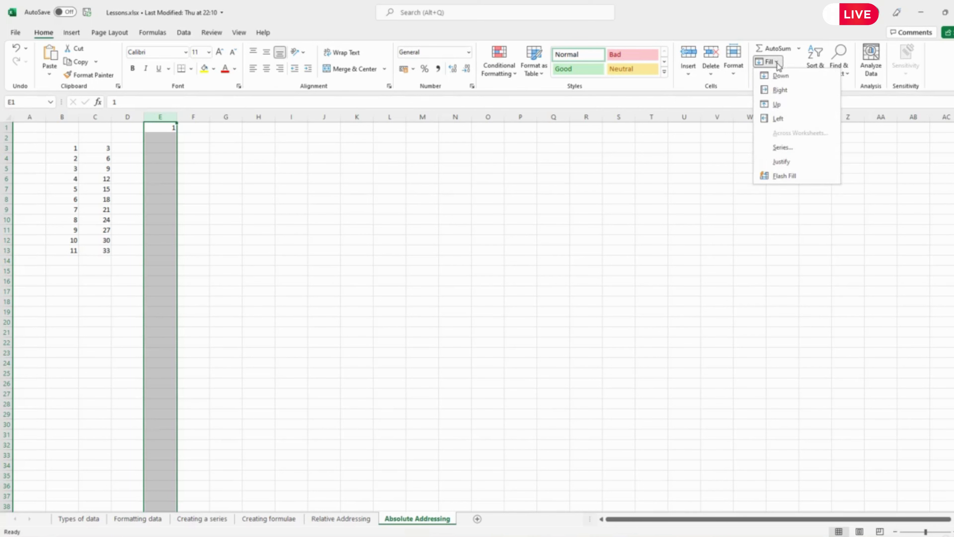
{"action": "left_click", "coordinate": [779, 148]}
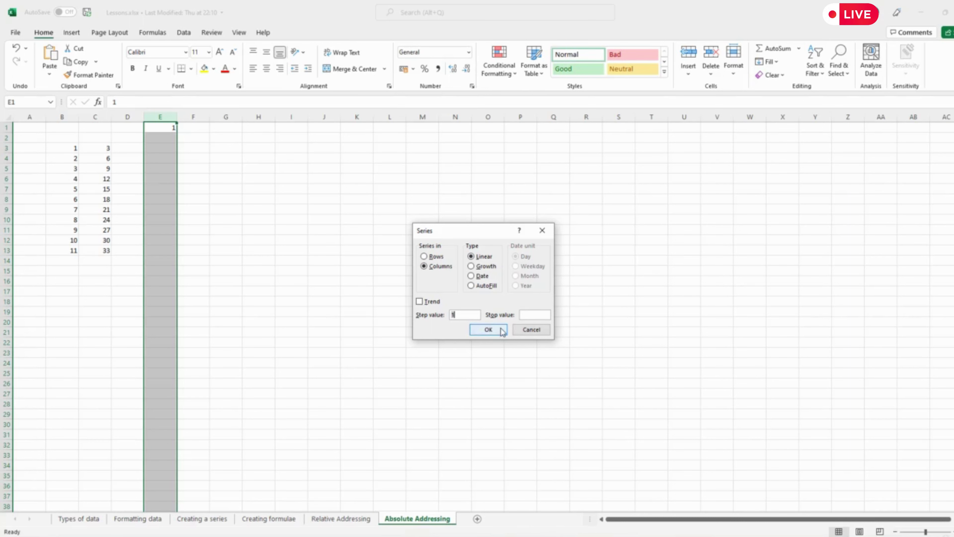
{"action": "left_click", "coordinate": [488, 329]}
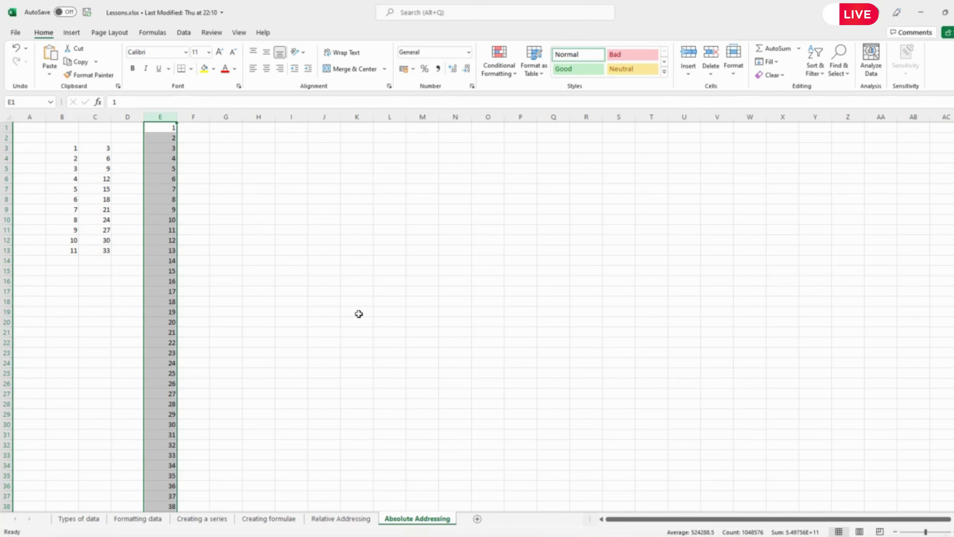
- Enter =E1*5 in F1 and fill the formula down the whole of column F
{"action": "left_click", "coordinate": [185, 131]}
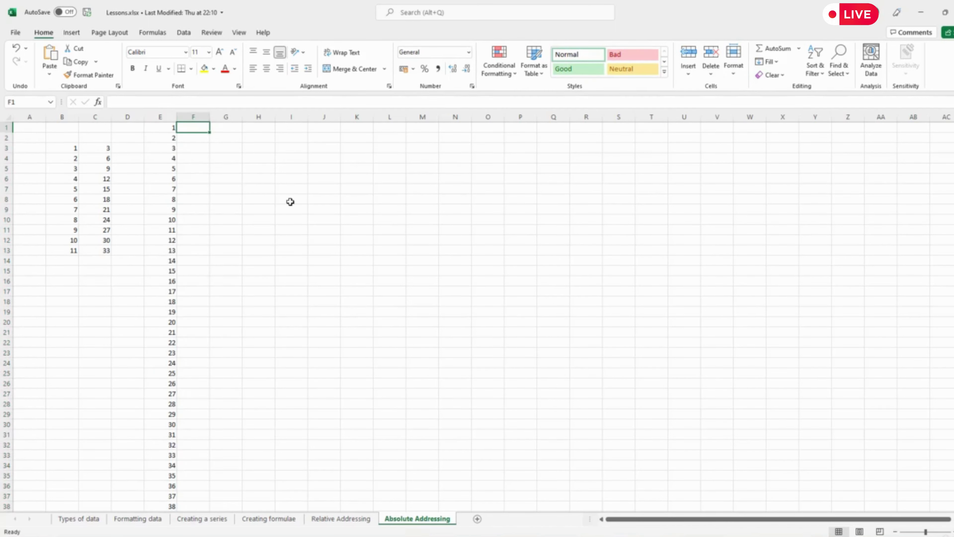
{"action": "type", "text": "="}
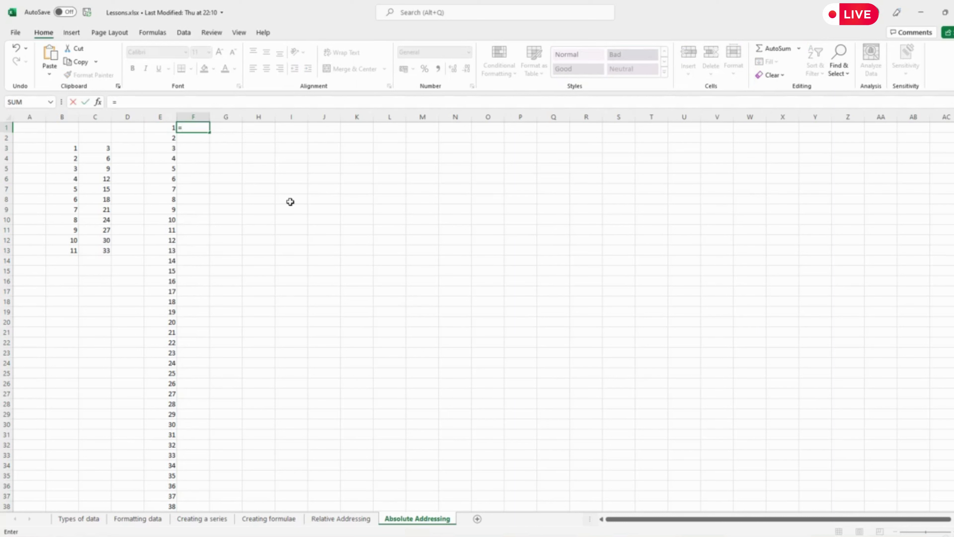
{"action": "key", "text": "Left"}
{"action": "type", "text": "*"}
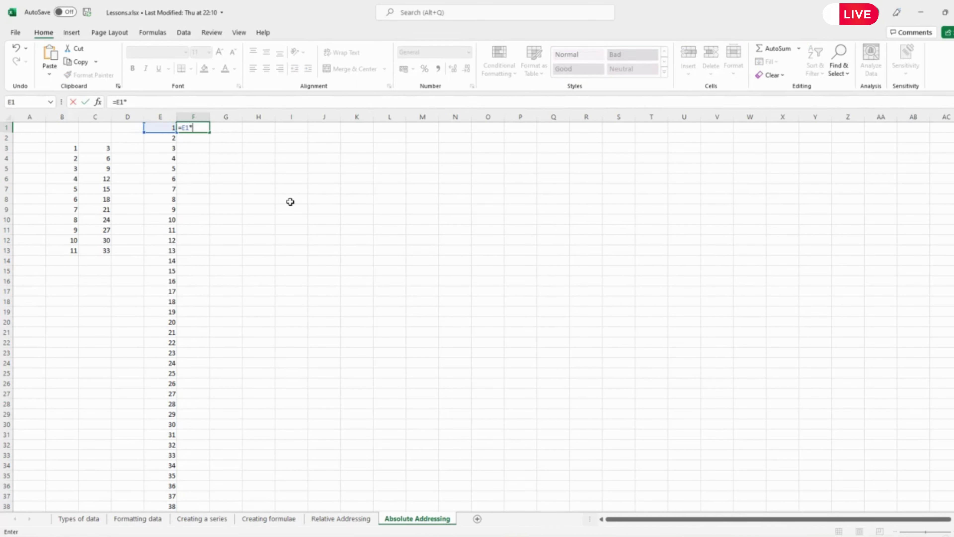
{"action": "type", "text": "5"}
{"action": "key", "text": "Return"}
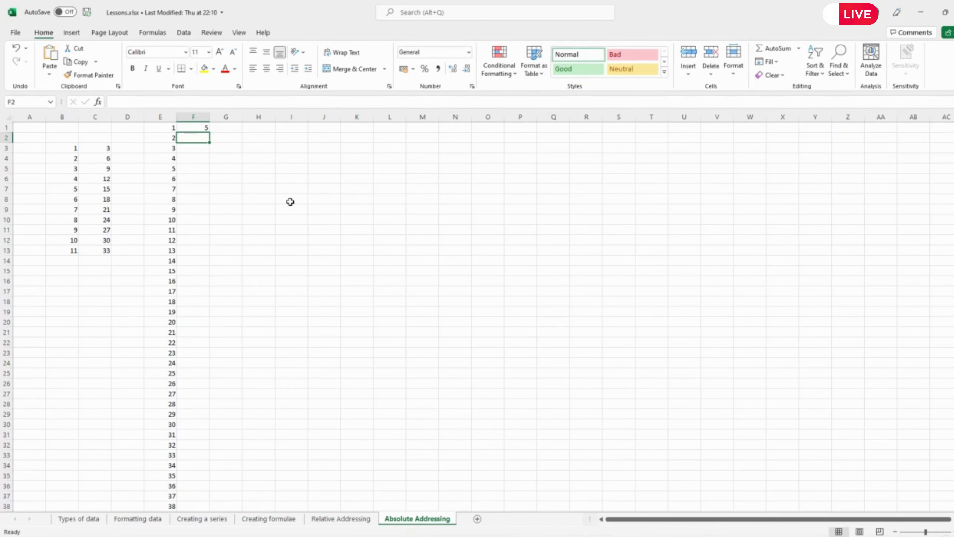
{"action": "left_click", "coordinate": [200, 118]}
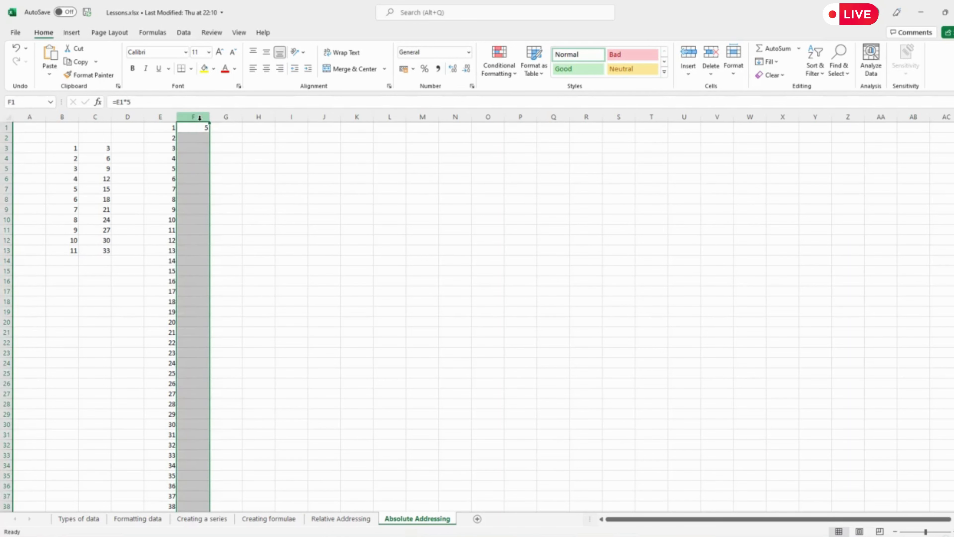
{"action": "left_click", "coordinate": [774, 62]}
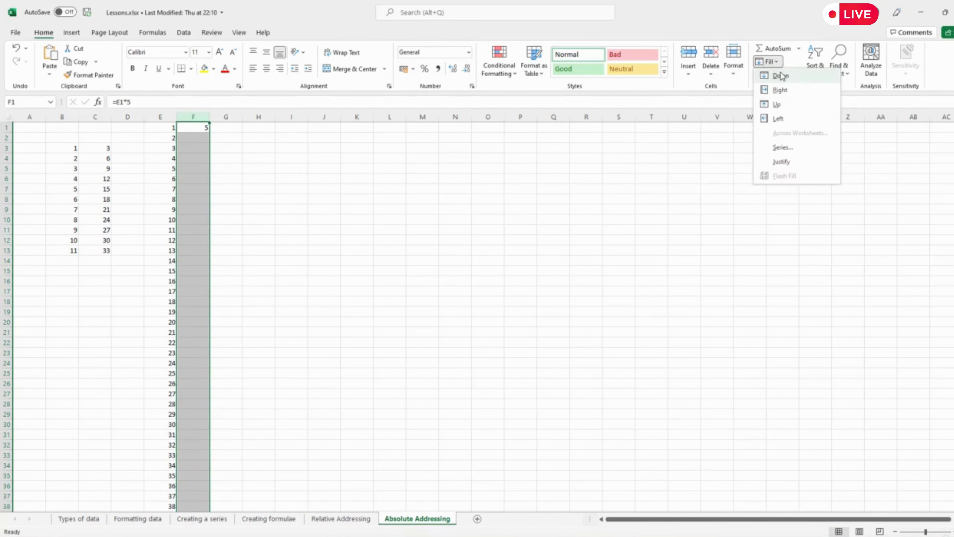
{"action": "left_click", "coordinate": [781, 75]}
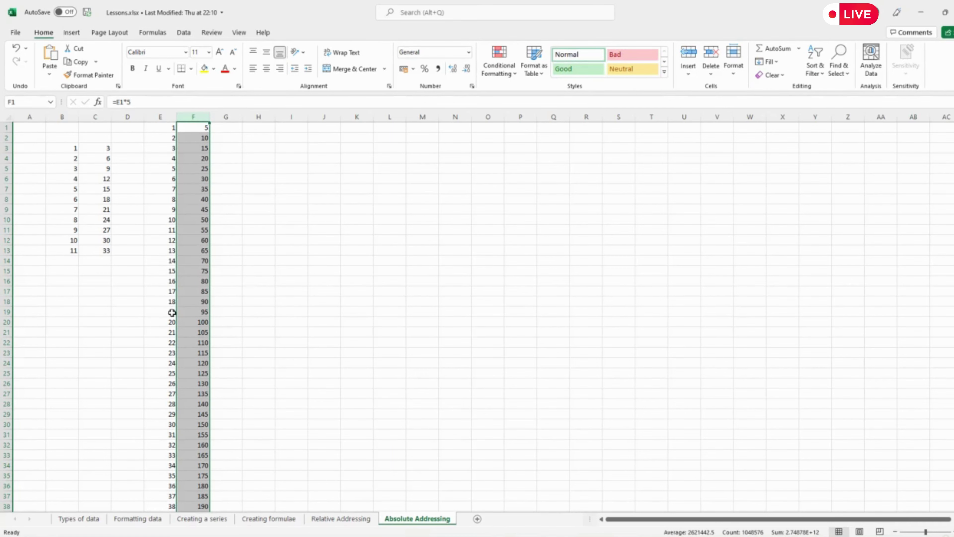
- Examine the filled values in columns E and F down to the sheet's last row, and return to E1
{"action": "left_click", "coordinate": [172, 312]}
{"action": "scroll", "coordinate": [195, 318], "scroll_direction": "down", "scroll_amount": 3}
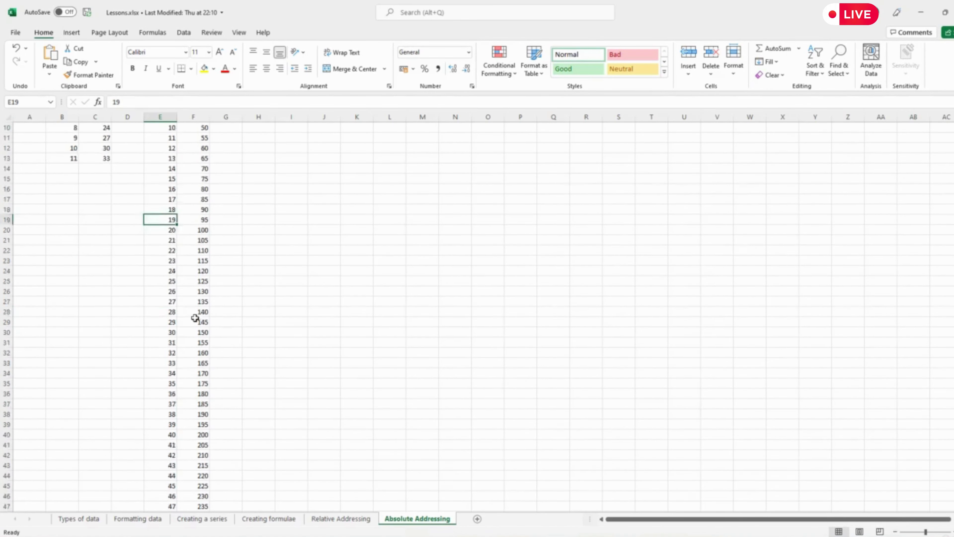
{"action": "scroll", "coordinate": [195, 318], "scroll_direction": "down", "scroll_amount": 20}
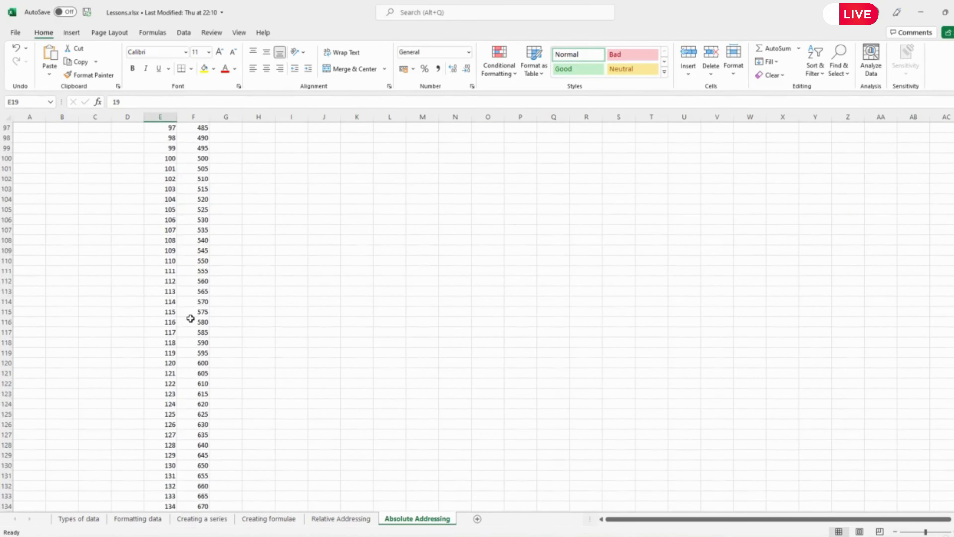
{"action": "scroll", "coordinate": [191, 318], "scroll_direction": "down", "scroll_amount": 5}
{"action": "scroll", "coordinate": [190, 320], "scroll_direction": "up", "scroll_amount": 20}
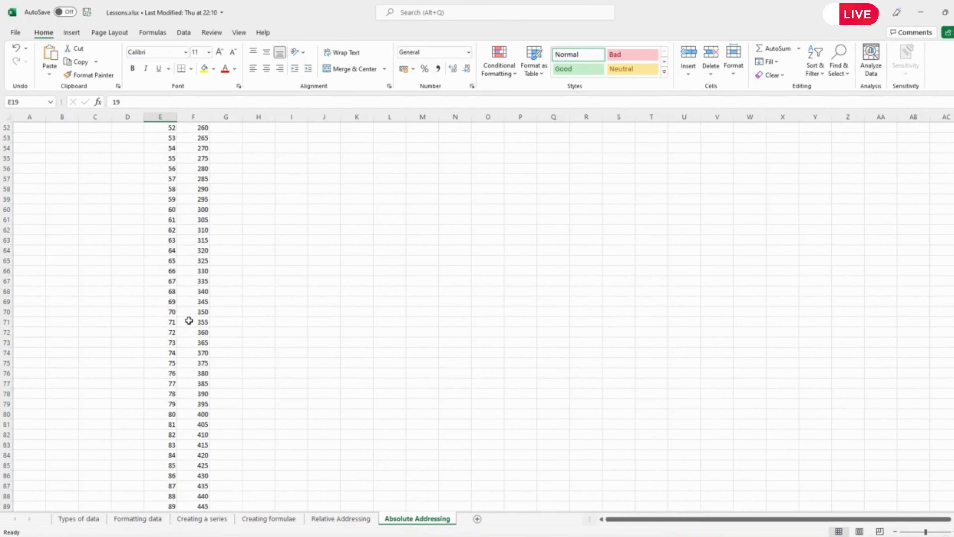
{"action": "scroll", "coordinate": [189, 320], "scroll_direction": "up", "scroll_amount": 17}
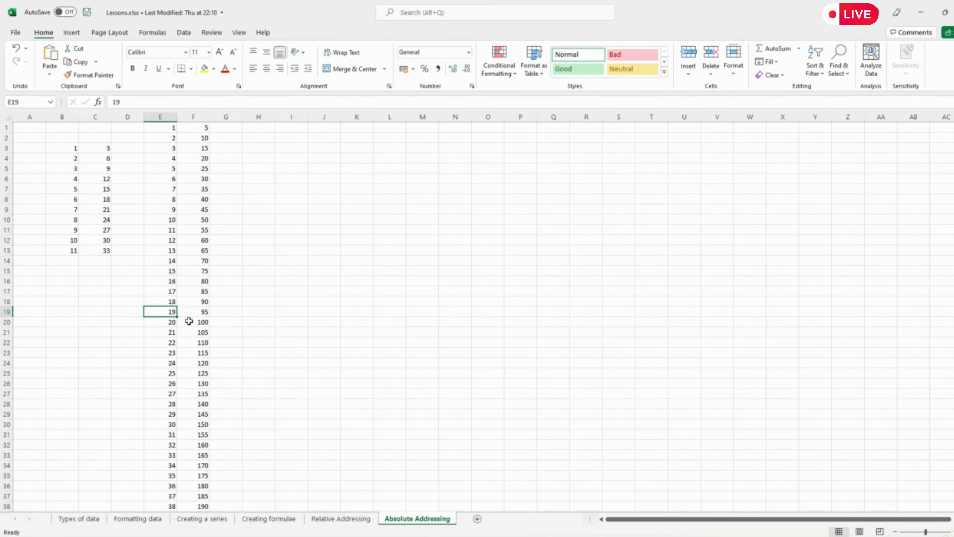
{"action": "left_click", "coordinate": [167, 127]}
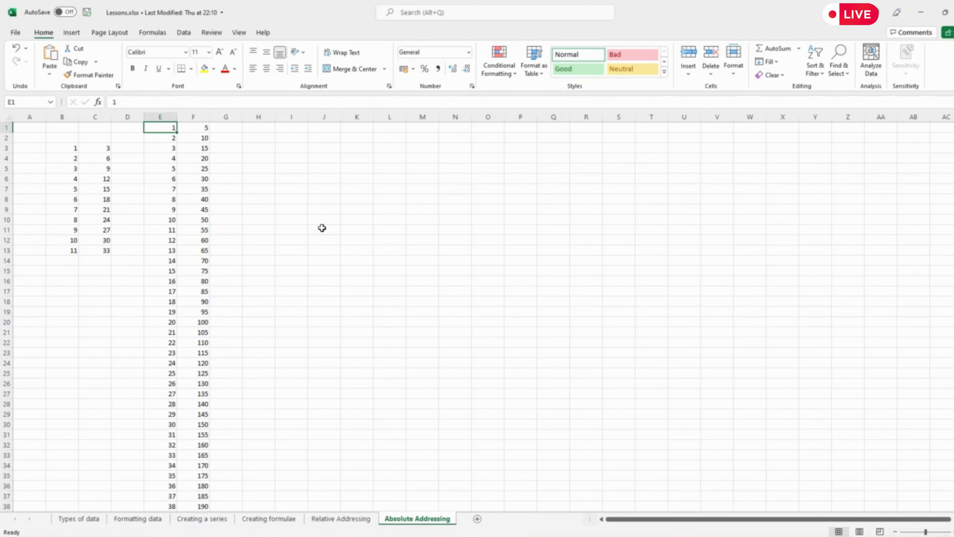
{"action": "key", "text": "ctrl+Down"}
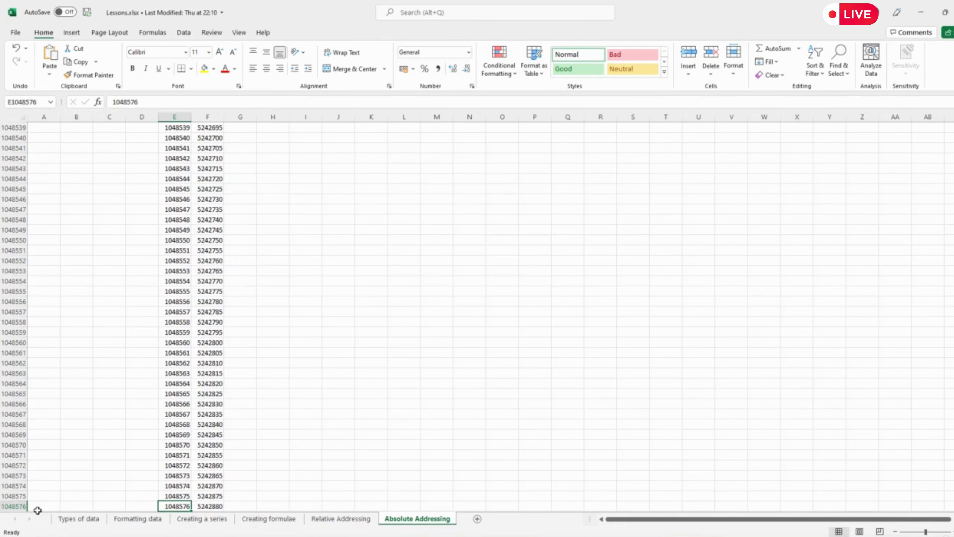
{"action": "scroll", "coordinate": [309, 461], "scroll_direction": "down", "scroll_amount": 1}
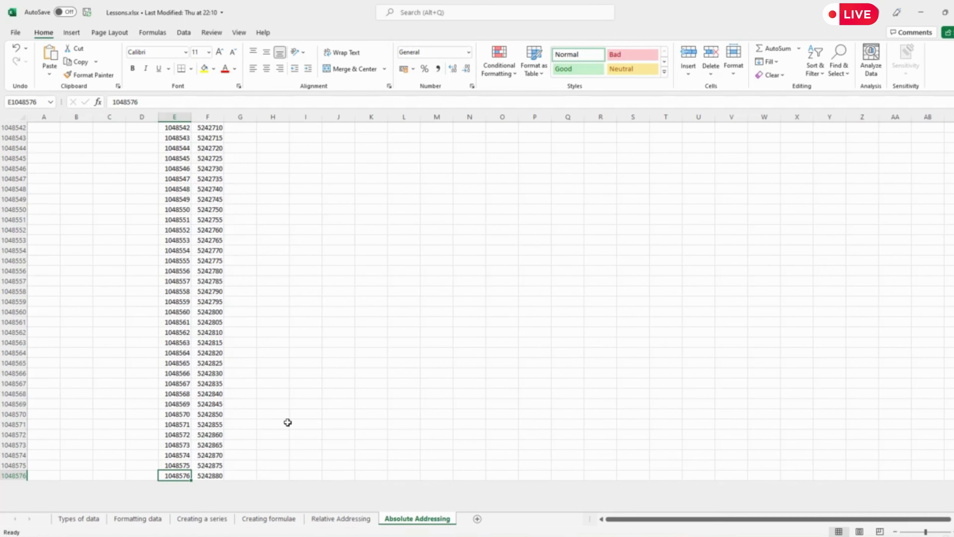
{"action": "key", "text": "ctrl+Up"}
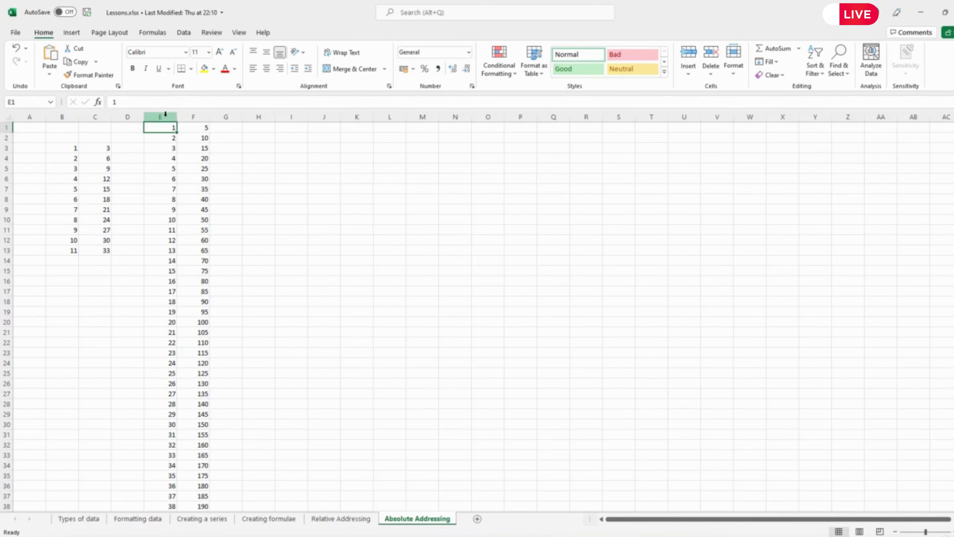
- Clear the contents of columns E and F, and select C3 to view its formula
{"action": "left_click_drag", "start_coordinate": [166, 116], "coordinate": [192, 117]}
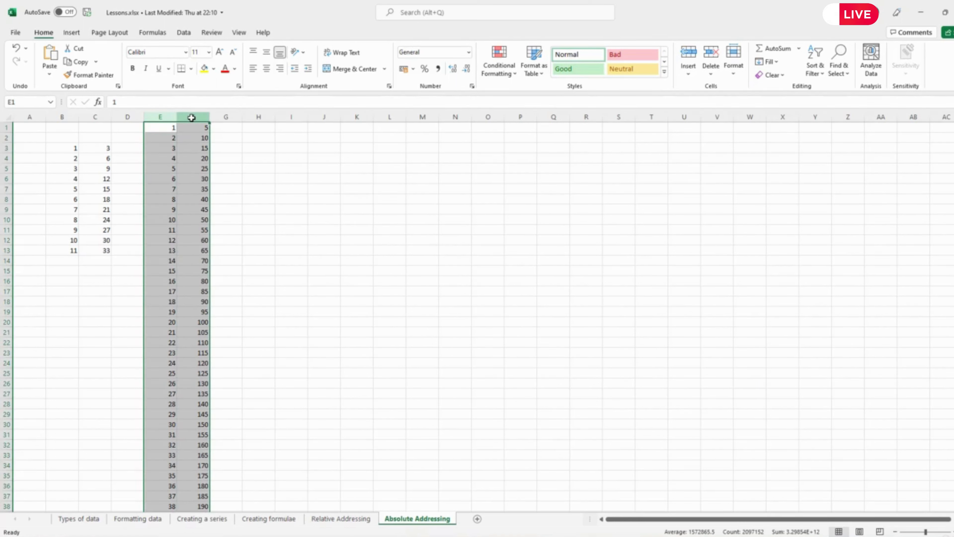
{"action": "key", "text": "Delete"}
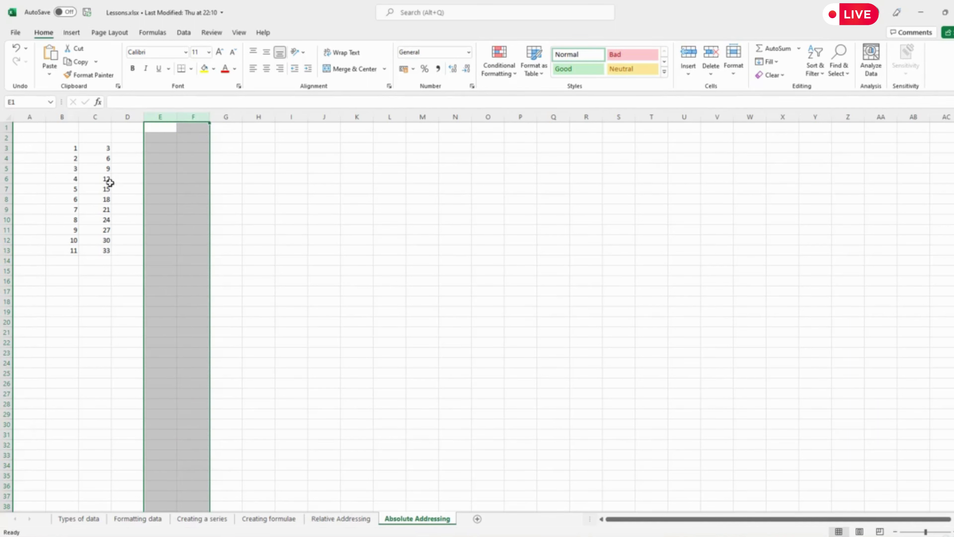
{"action": "left_click", "coordinate": [99, 149]}
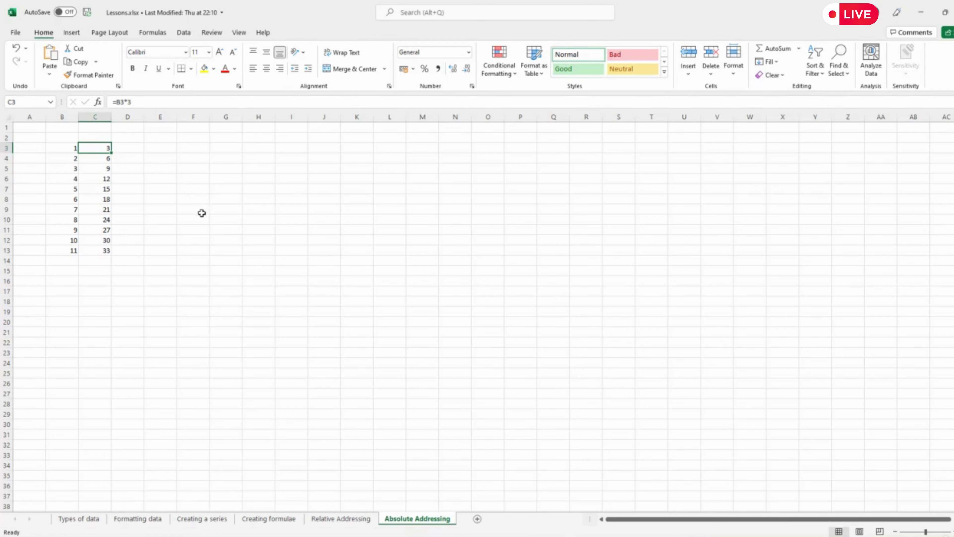
- Enter the value 4 in cell G4
{"action": "left_click", "coordinate": [227, 157]}
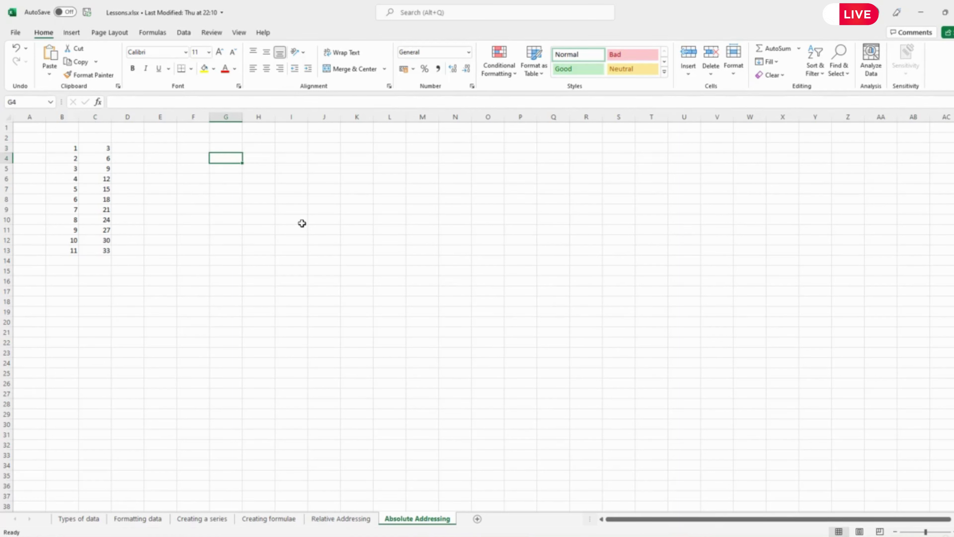
{"action": "type", "text": "4"}
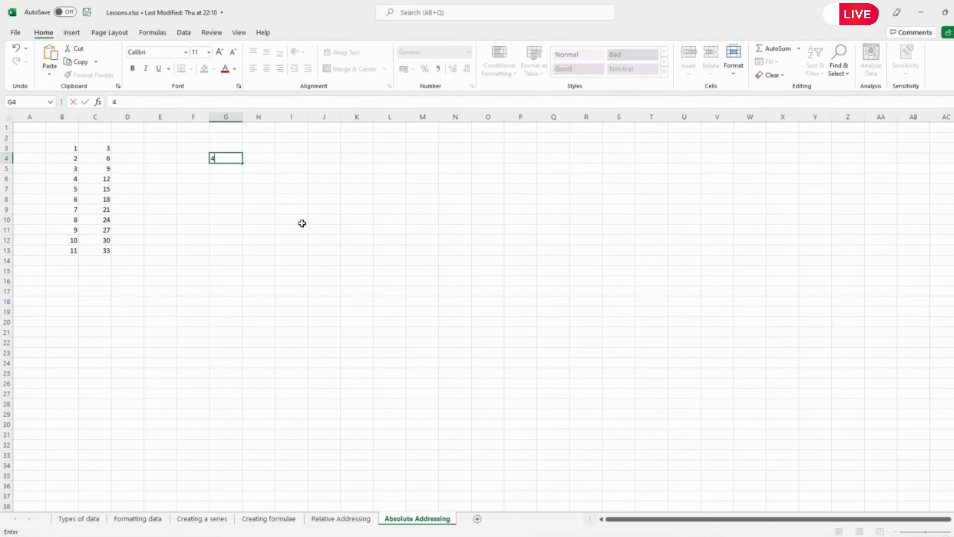
{"action": "key", "text": "Tab"}
- Enter the values 4, 6, 7, 3, 4 and 2 across cells H3 to M3
{"action": "key", "text": "Up"}
{"action": "type", "text": "4"}
{"action": "key", "text": "Tab"}
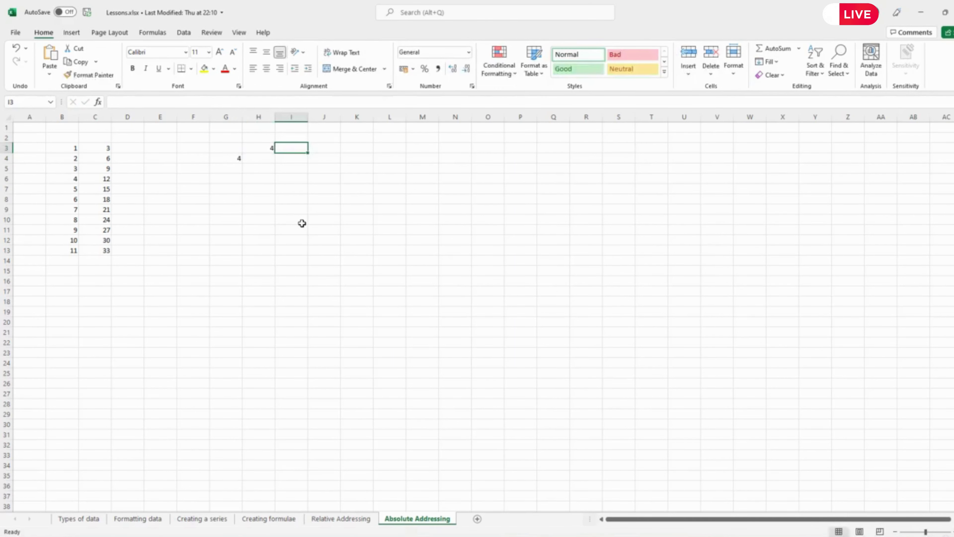
{"action": "type", "text": "6"}
{"action": "key", "text": "Tab"}
{"action": "type", "text": "7"}
{"action": "key", "text": "Tab"}
{"action": "type", "text": "3"}
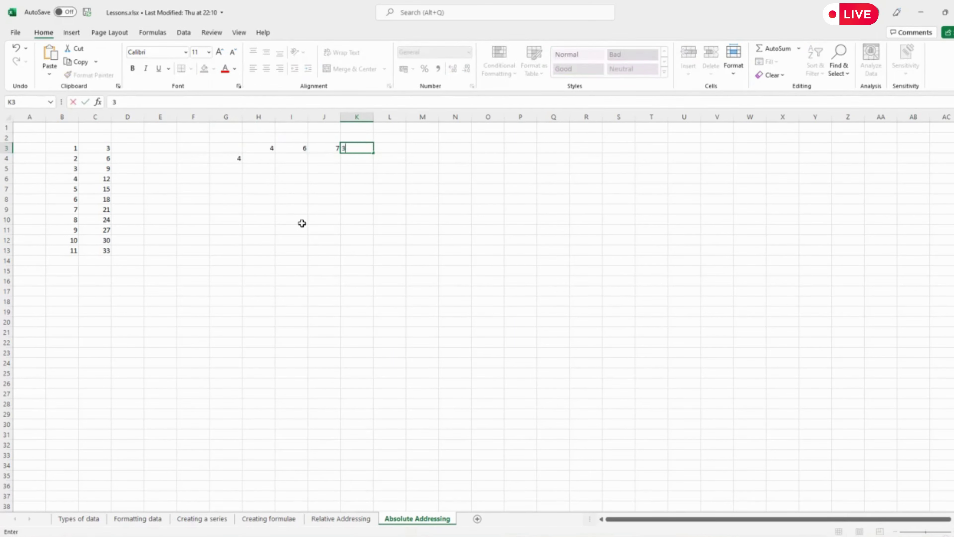
{"action": "key", "text": "Tab"}
{"action": "type", "text": "4"}
{"action": "key", "text": "Tab"}
{"action": "type", "text": "2"}
{"action": "key", "text": "Return"}
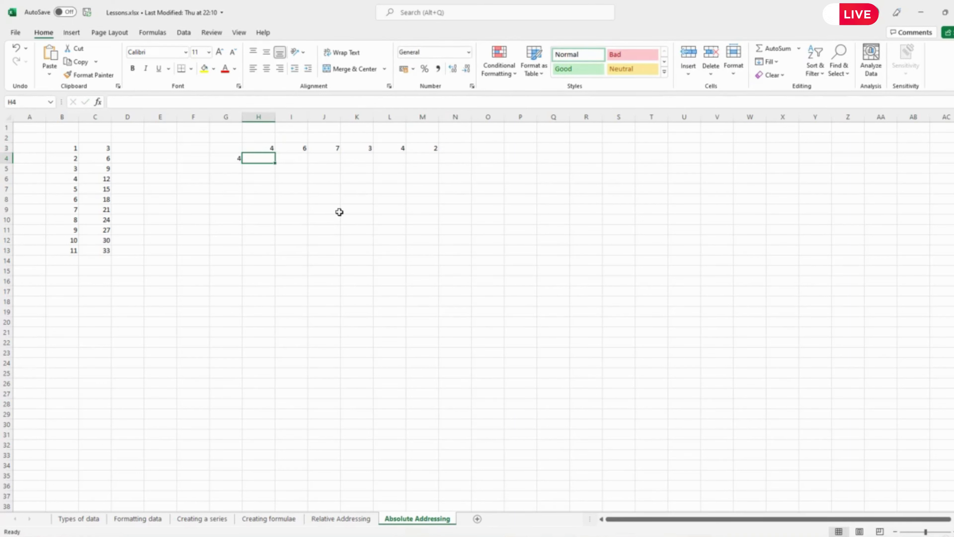
- Enter a formula in H4 that multiplies G4 by H3
{"action": "type", "text": "="}
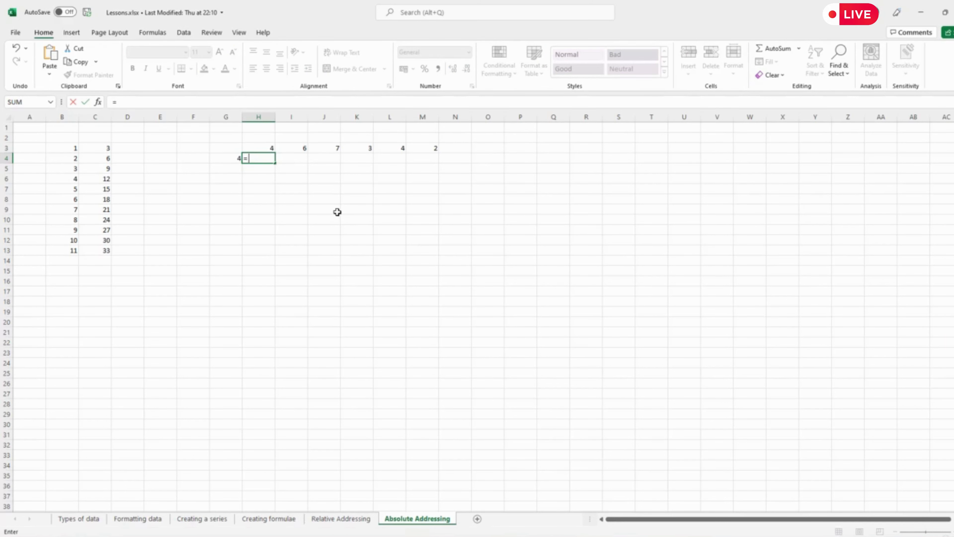
{"action": "left_click", "coordinate": [225, 158]}
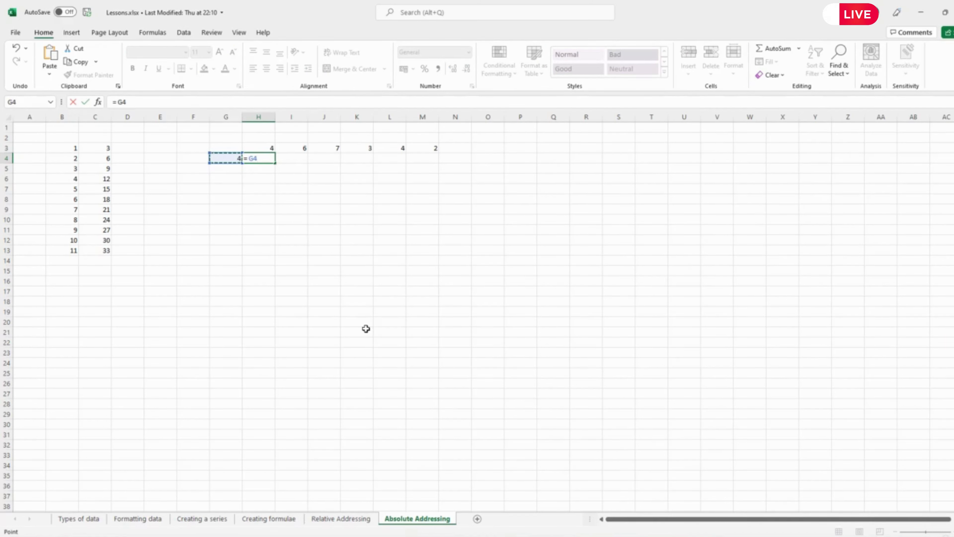
{"action": "type", "text": "*"}
{"action": "left_click", "coordinate": [264, 149]}
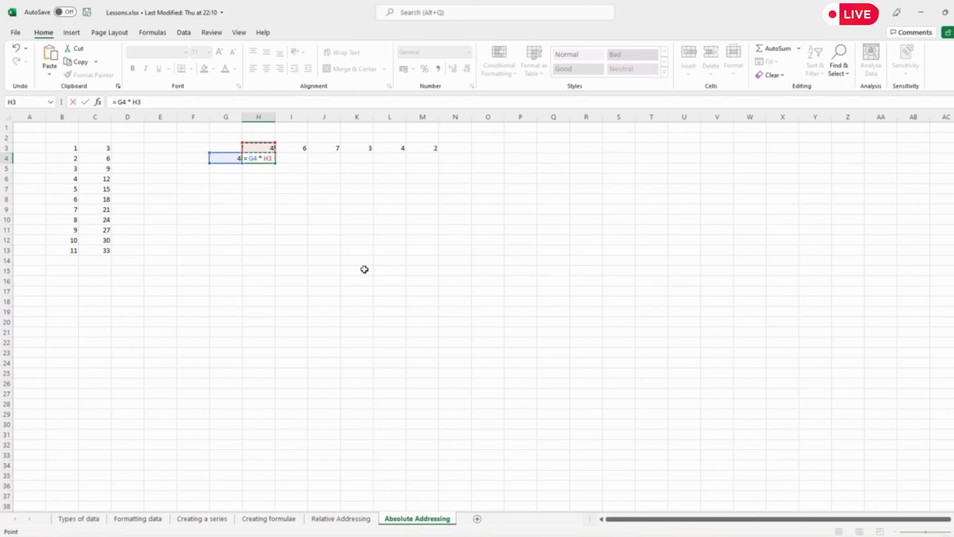
{"action": "key", "text": "Return"}
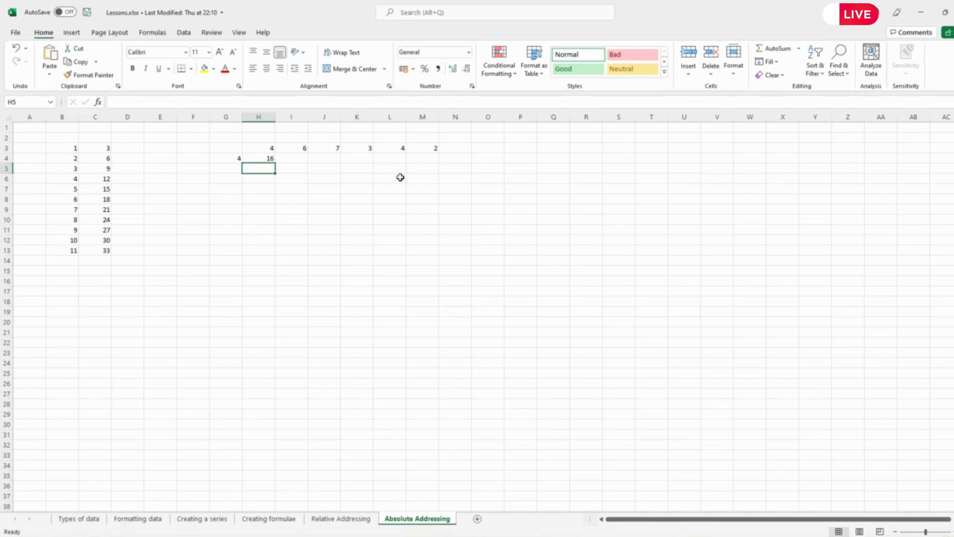
- Fill the formula in H4 across row 4 to M4
{"action": "left_click", "coordinate": [267, 157]}
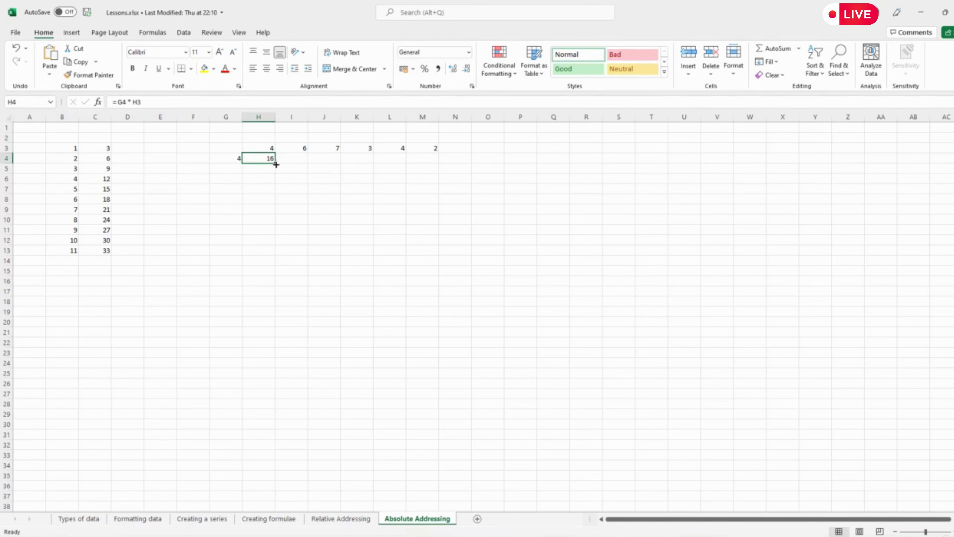
{"action": "left_click_drag", "start_coordinate": [276, 162], "coordinate": [354, 169]}
{"action": "left_click_drag", "start_coordinate": [425, 170], "coordinate": [426, 171]}
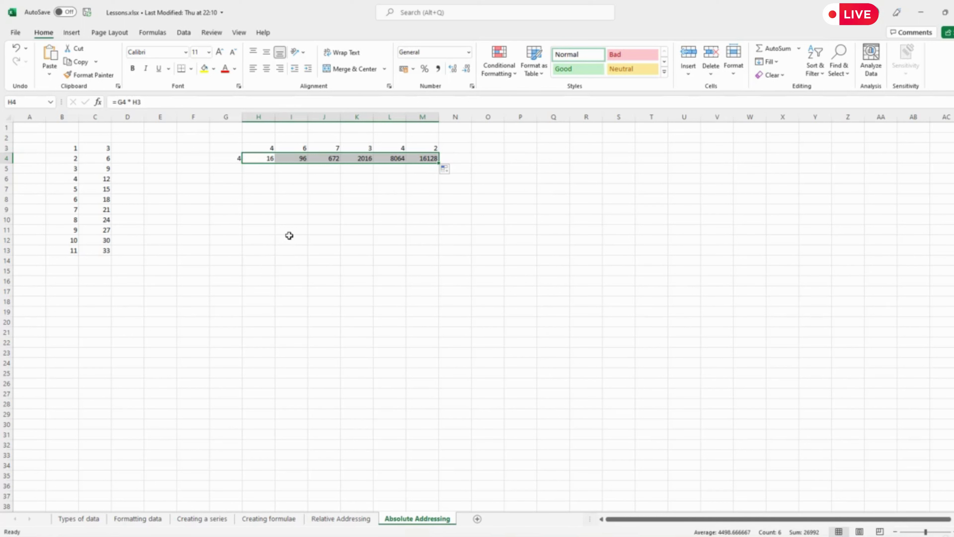
- Inspect the copied formulas in M4 and I4, and trace which cells H4 and I4 each reference
{"action": "left_click", "coordinate": [437, 155]}
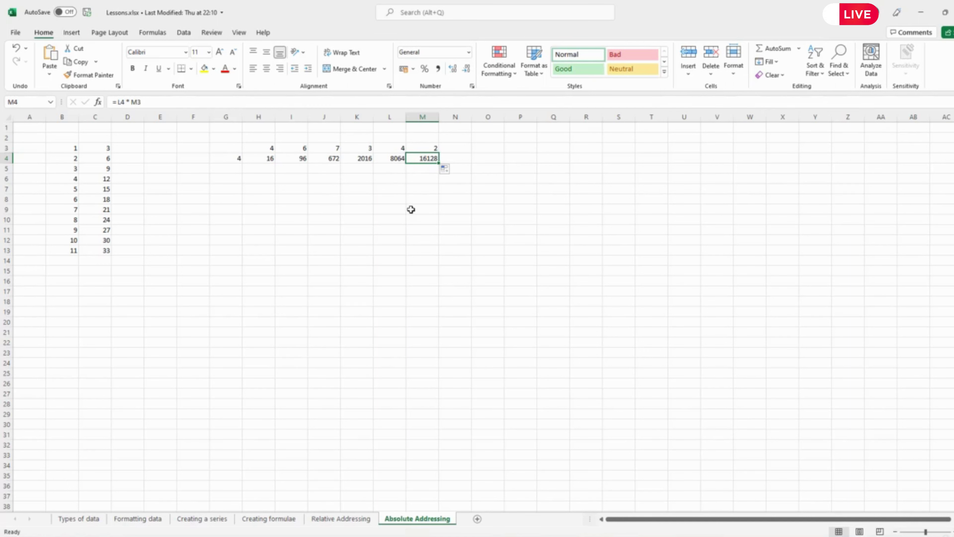
{"action": "left_click", "coordinate": [300, 160]}
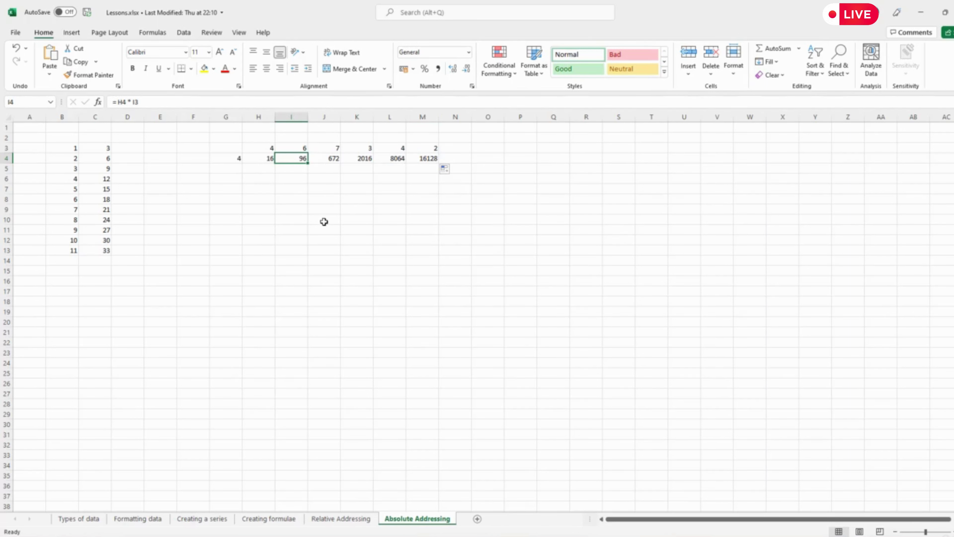
{"action": "left_click", "coordinate": [260, 158]}
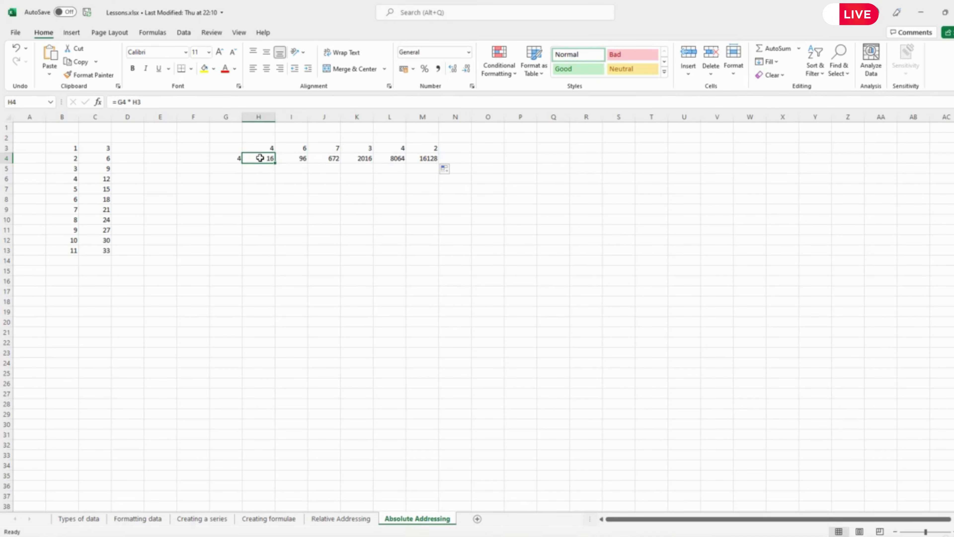
{"action": "left_click", "coordinate": [156, 102]}
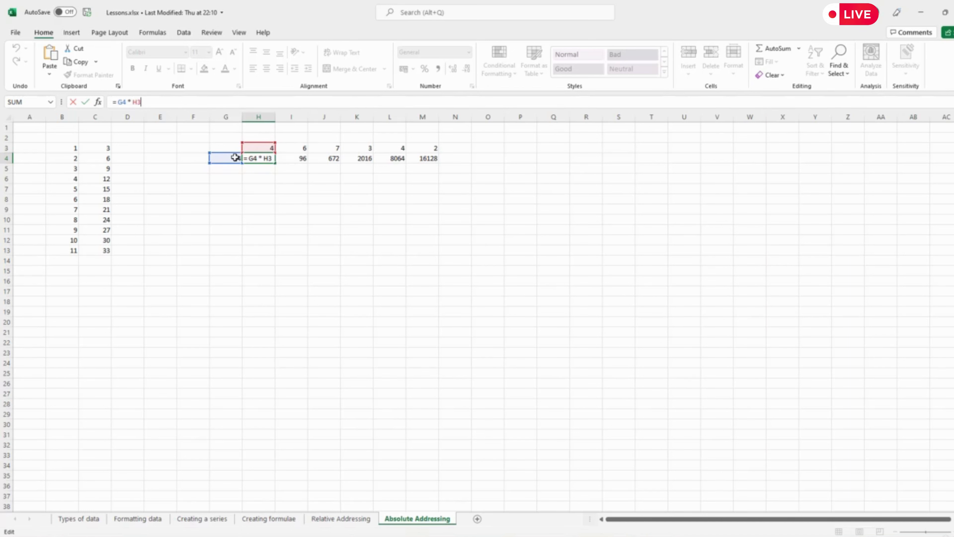
{"action": "key", "text": "Escape"}
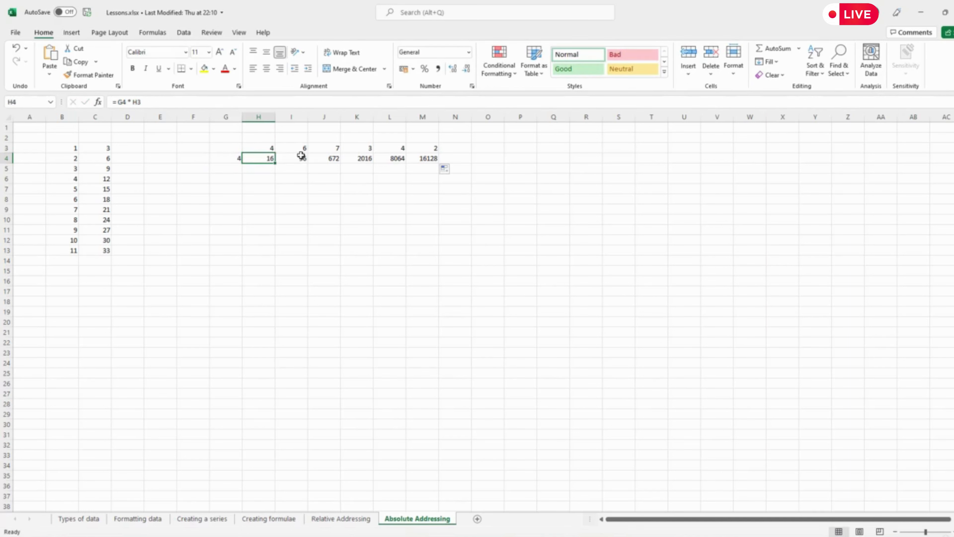
{"action": "left_click", "coordinate": [300, 156]}
{"action": "left_click", "coordinate": [171, 103]}
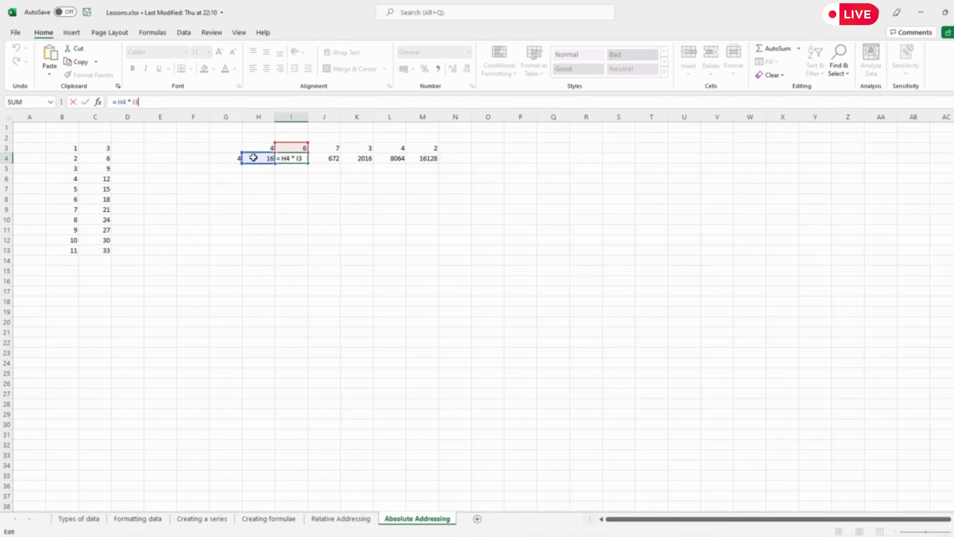
{"action": "key", "text": "ctrl+Return"}
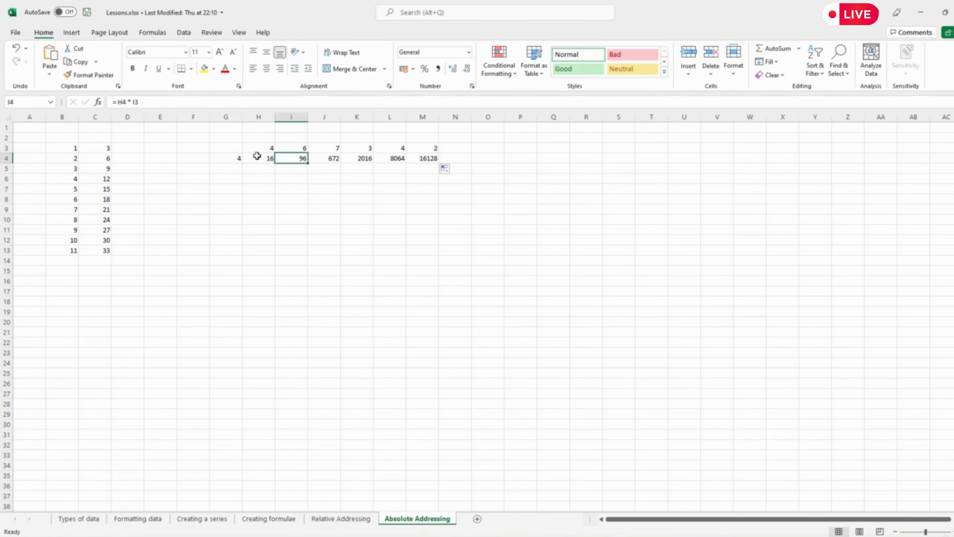
- Compare the formulas in H4 and I4 with the source value in G4, and trace H4's references again
{"action": "left_click", "coordinate": [258, 157]}
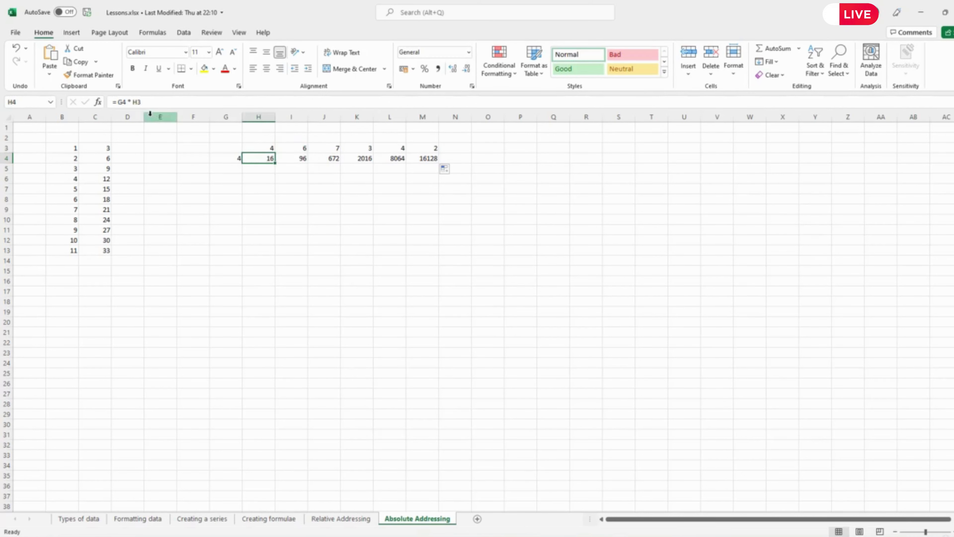
{"action": "left_click", "coordinate": [296, 158]}
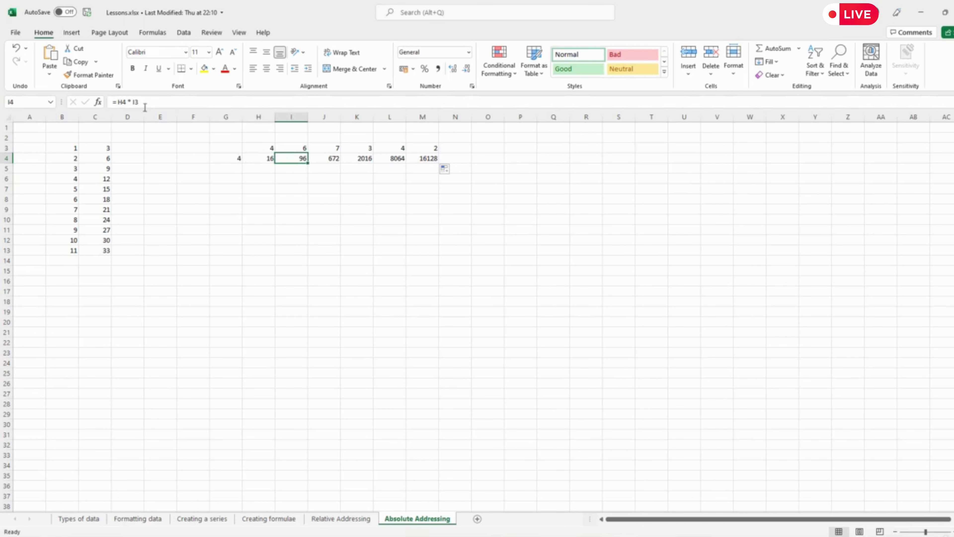
{"action": "left_click", "coordinate": [257, 158]}
{"action": "left_click", "coordinate": [231, 158]}
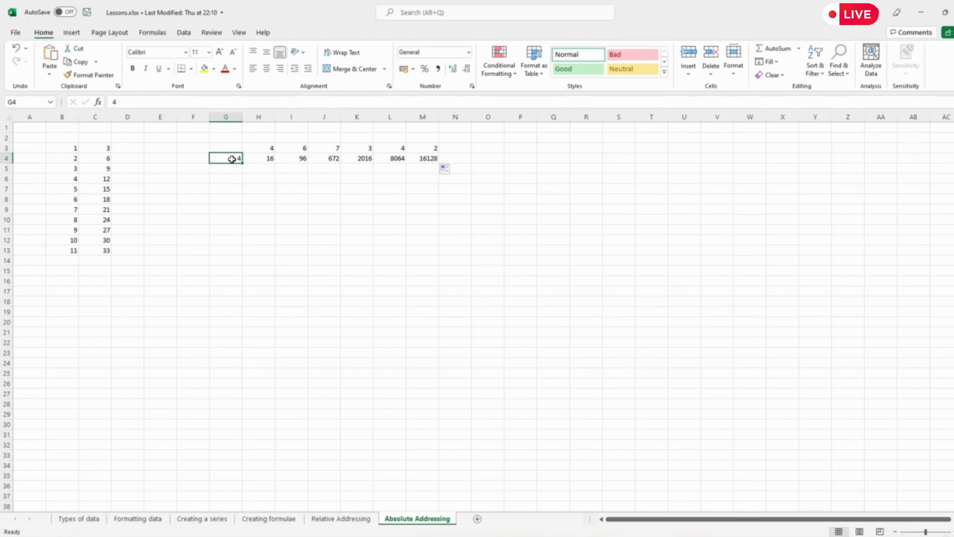
{"action": "left_click", "coordinate": [300, 158]}
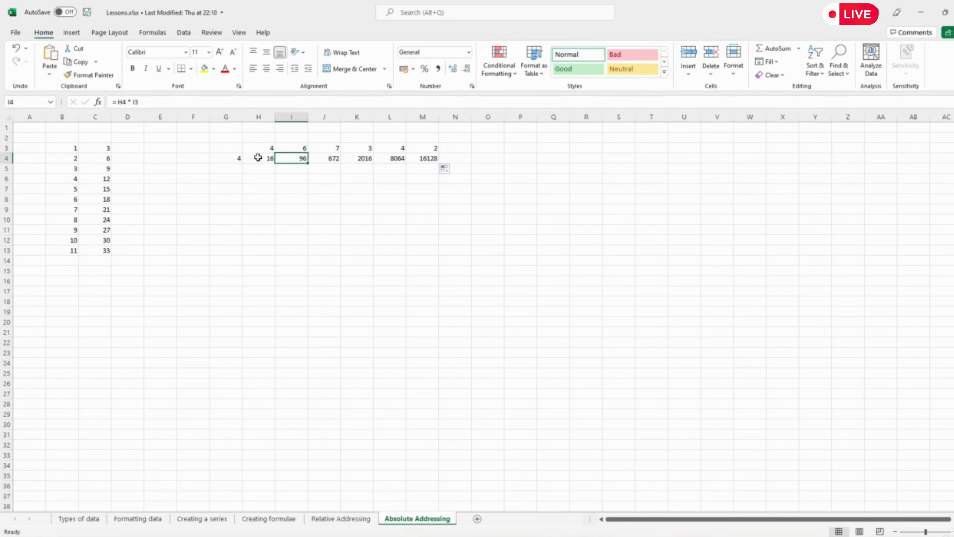
{"action": "left_click", "coordinate": [258, 157]}
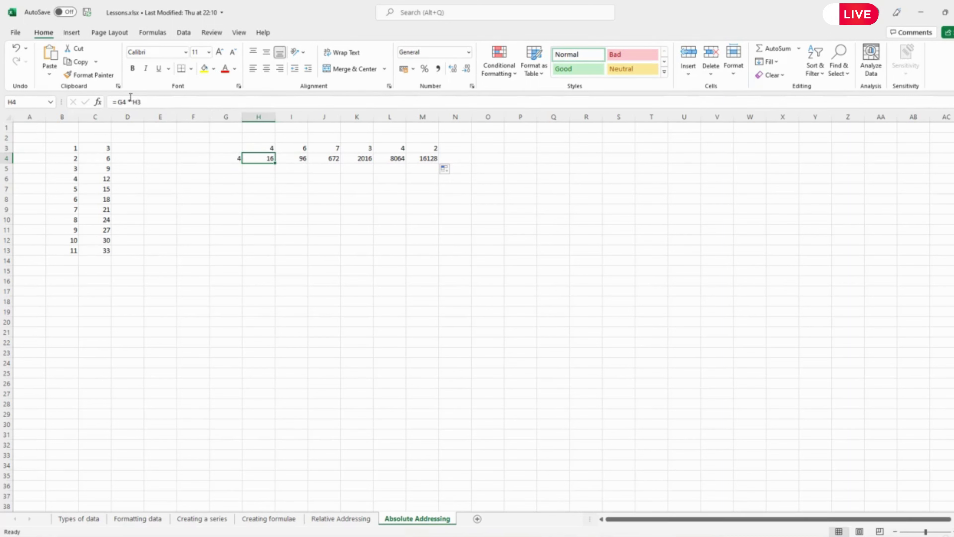
{"action": "left_click", "coordinate": [130, 98]}
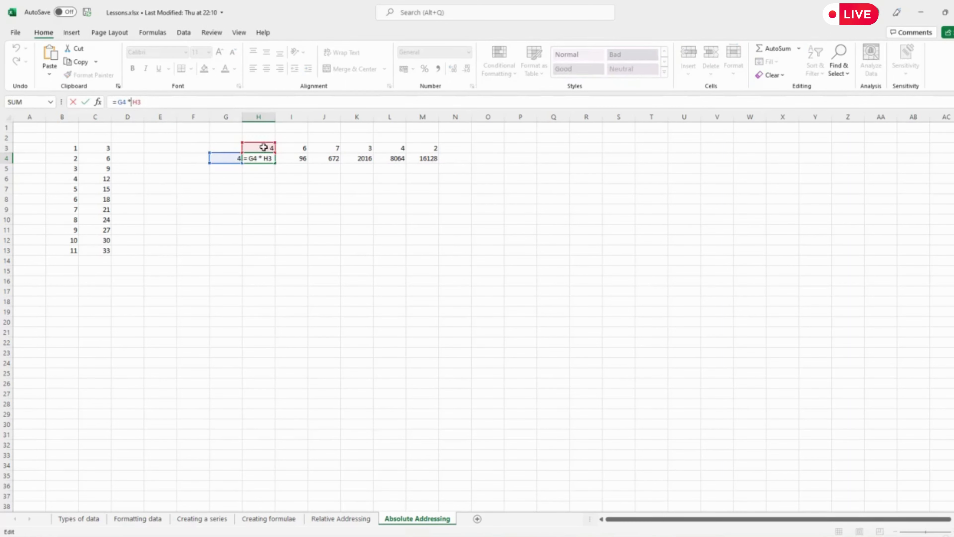
- Correct the formula in I4 so that it multiplies G4 by I3
{"action": "left_click", "coordinate": [300, 156]}
{"action": "left_click", "coordinate": [137, 102]}
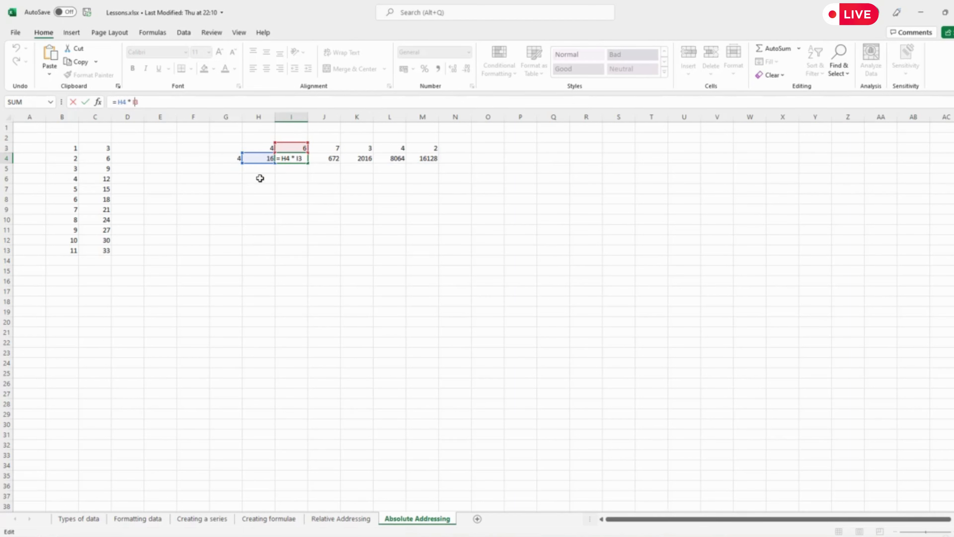
{"action": "left_click_drag", "start_coordinate": [262, 166], "coordinate": [229, 160]}
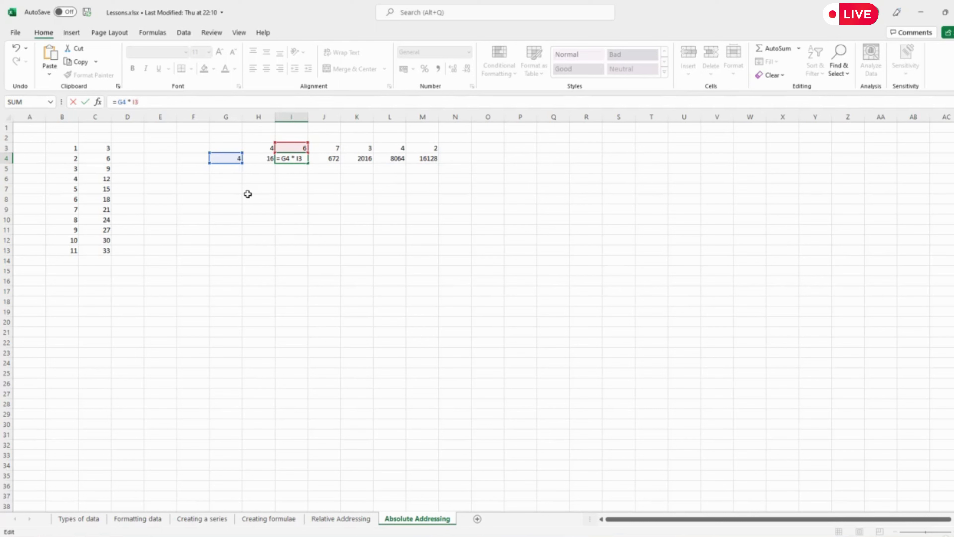
{"action": "key", "text": "Return"}
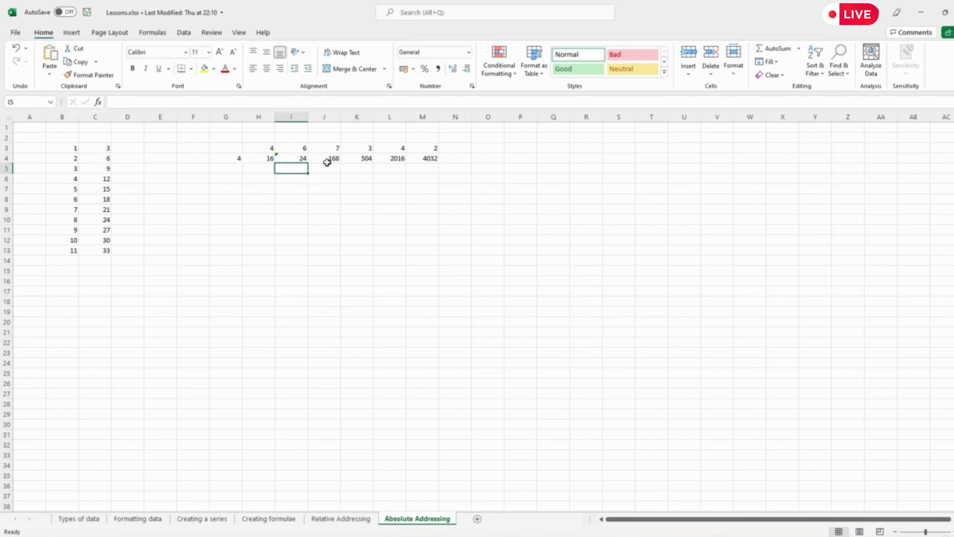
- Correct the formula in J4 so that it multiplies G4 by J3
{"action": "left_click", "coordinate": [327, 158]}
{"action": "left_click", "coordinate": [130, 102]}
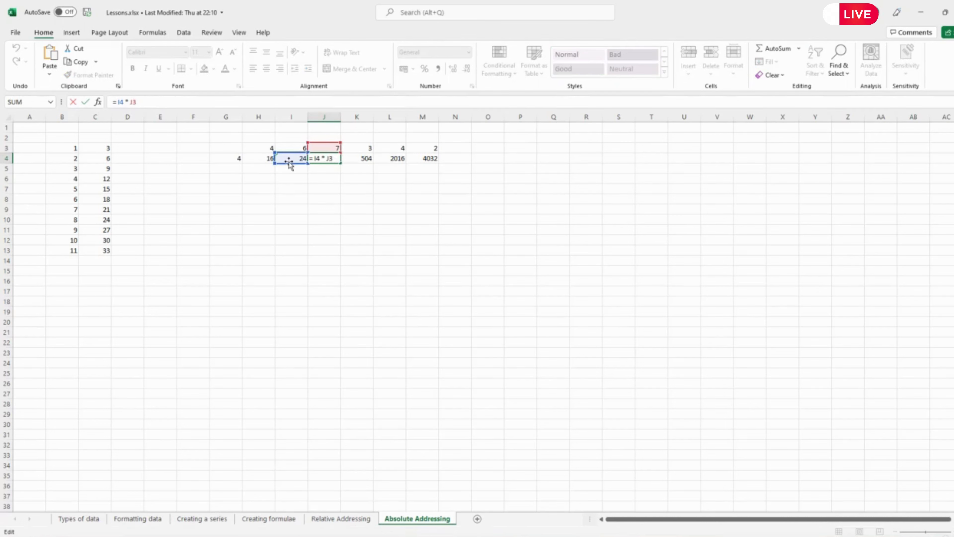
{"action": "left_click_drag", "start_coordinate": [289, 162], "coordinate": [235, 162]}
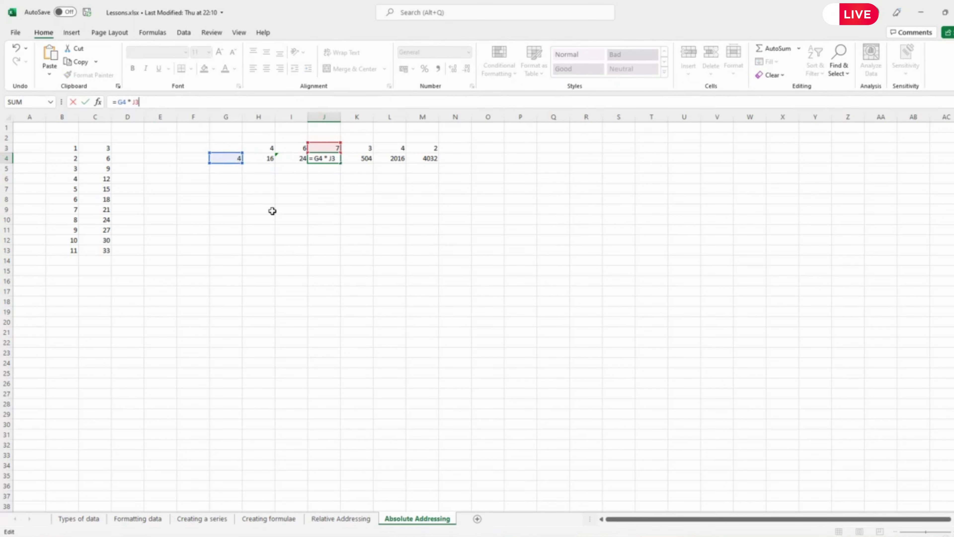
{"action": "key", "text": "Return"}
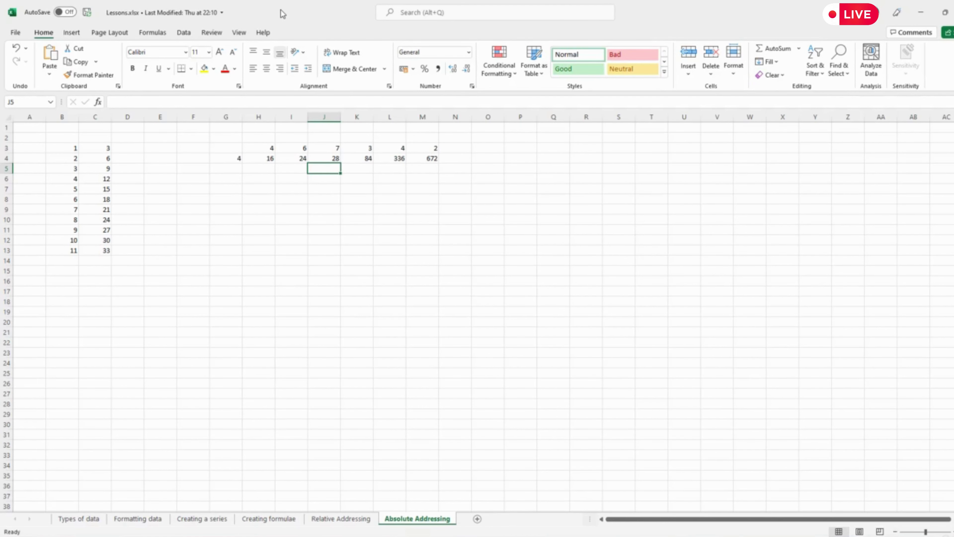
- Enter the values 1 in Q1 and 4 in R1
{"action": "left_click", "coordinate": [557, 127]}
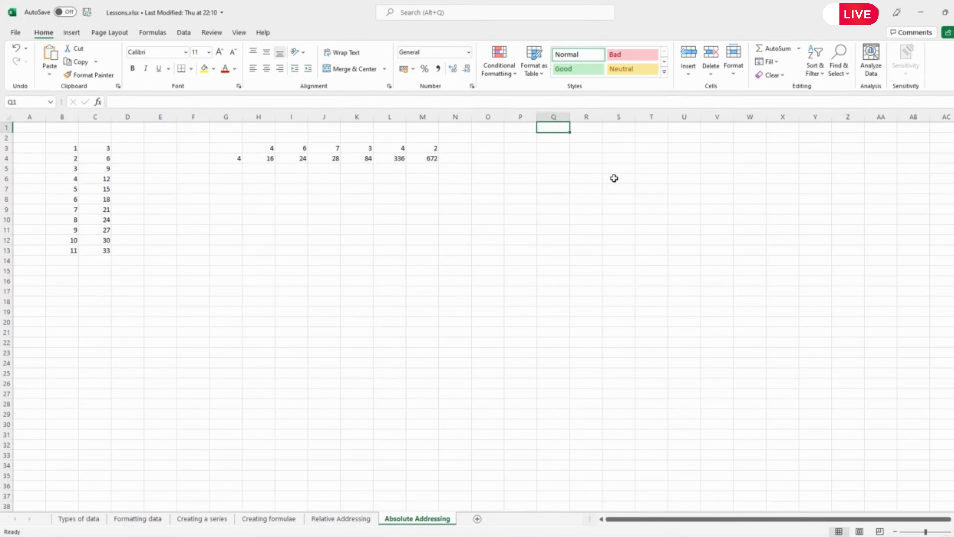
{"action": "type", "text": "1"}
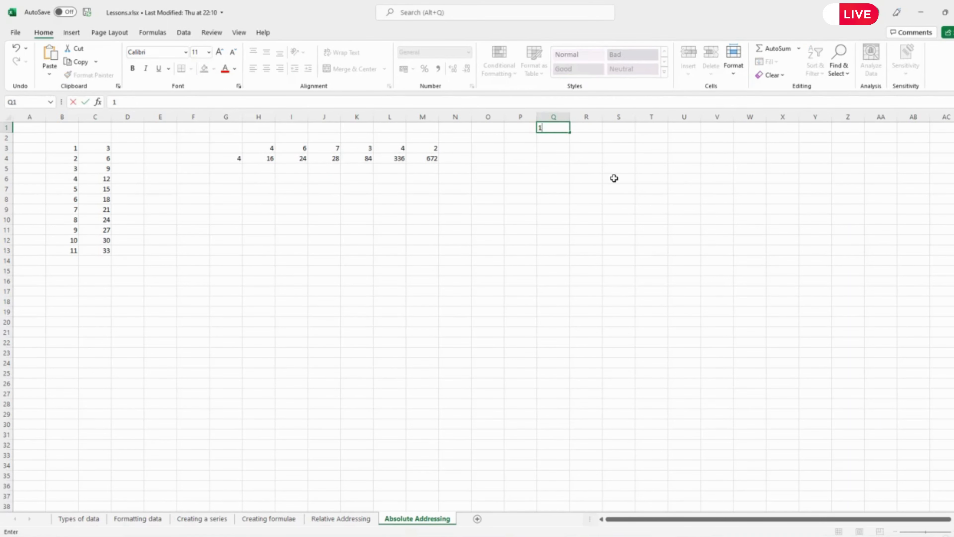
{"action": "key", "text": "Tab"}
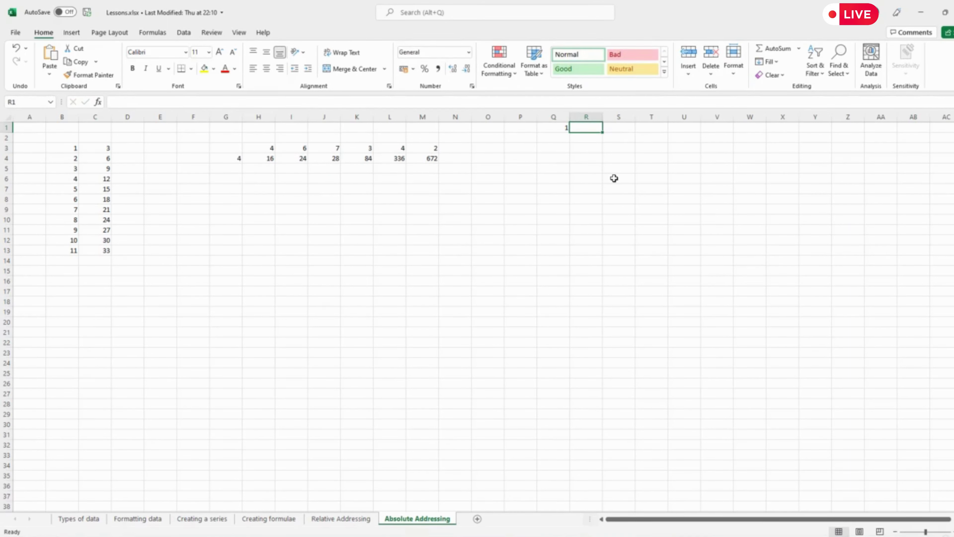
{"action": "type", "text": "4"}
{"action": "key", "text": "Tab"}
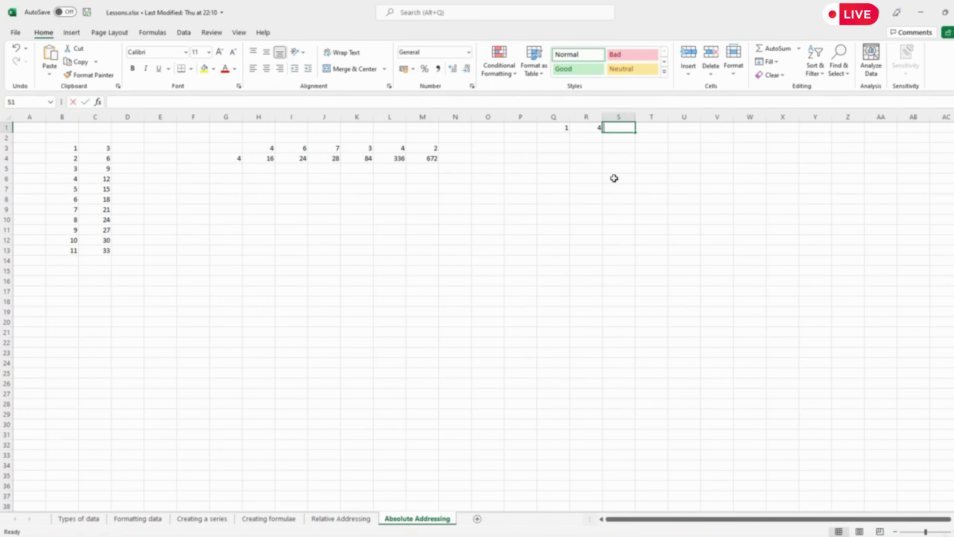
- Enter a formula in S1 that multiplies Q1 by R1
{"action": "type", "text": "="}
{"action": "key", "text": "Left"}
{"action": "key", "text": "Left"}
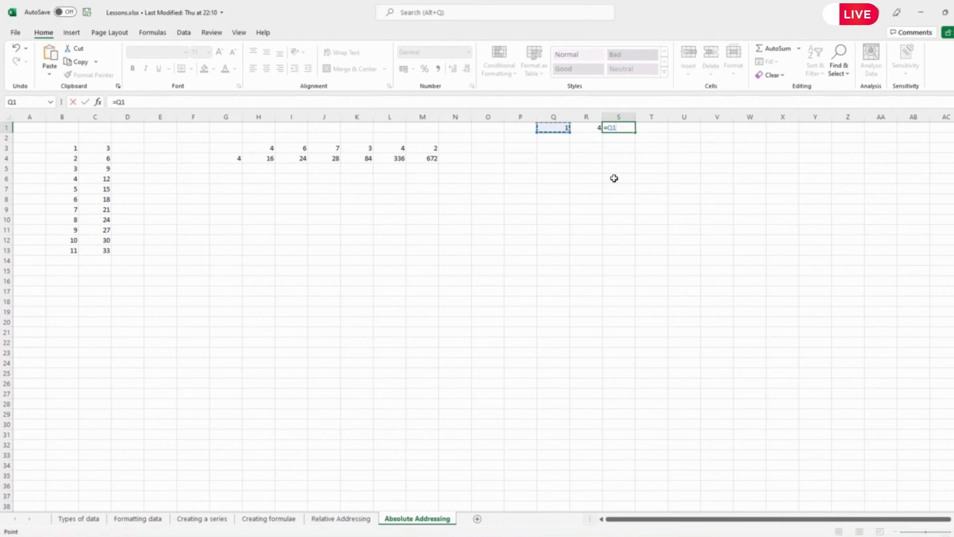
{"action": "type", "text": "*"}
{"action": "key", "text": "Left"}
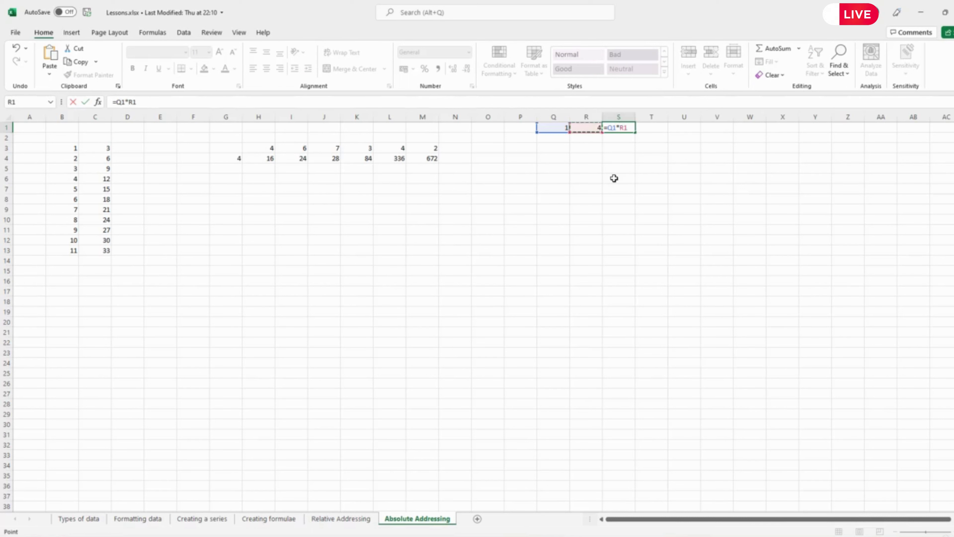
{"action": "key", "text": "Return"}
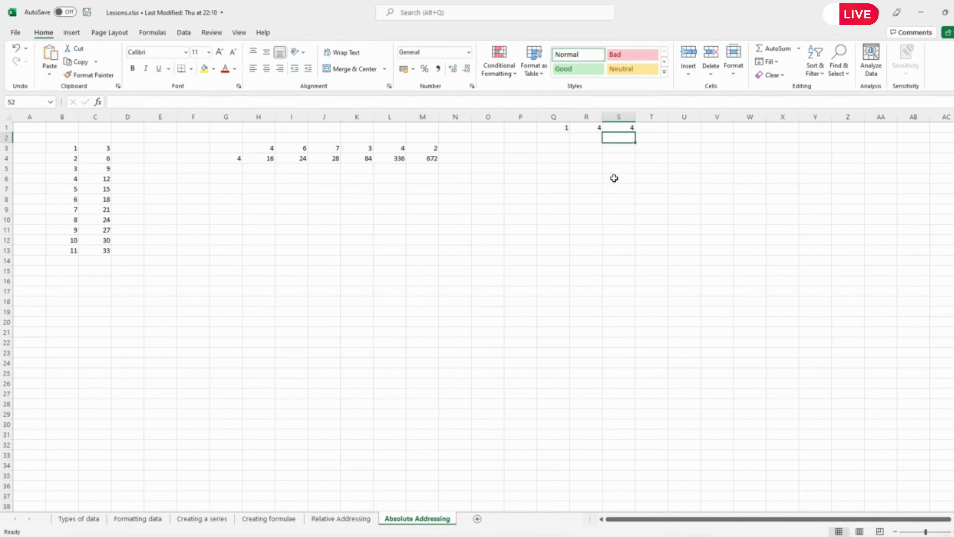
- Fill the whole of column Q with a linear series that starts from Q1, using a step value of 1
{"action": "left_click", "coordinate": [554, 116]}
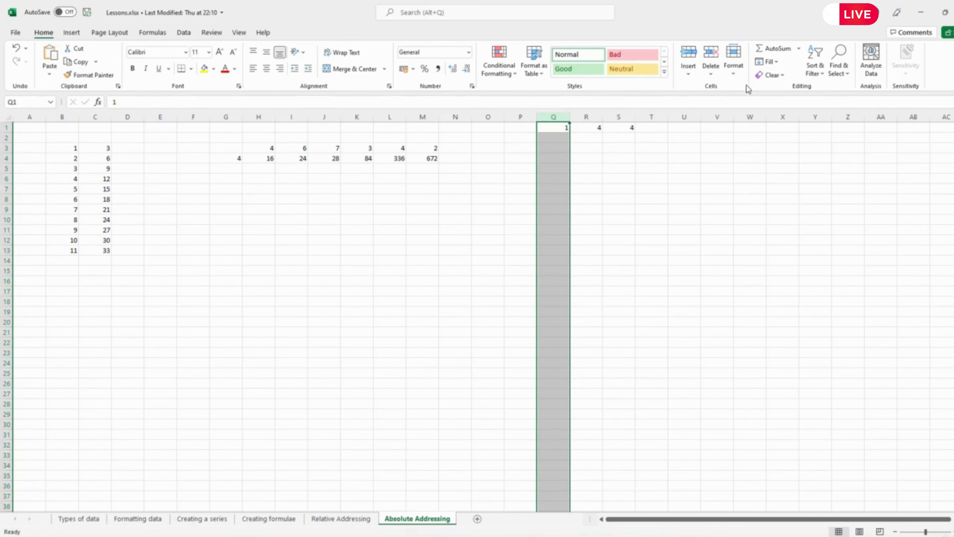
{"action": "left_click", "coordinate": [780, 62]}
{"action": "left_click", "coordinate": [783, 148]}
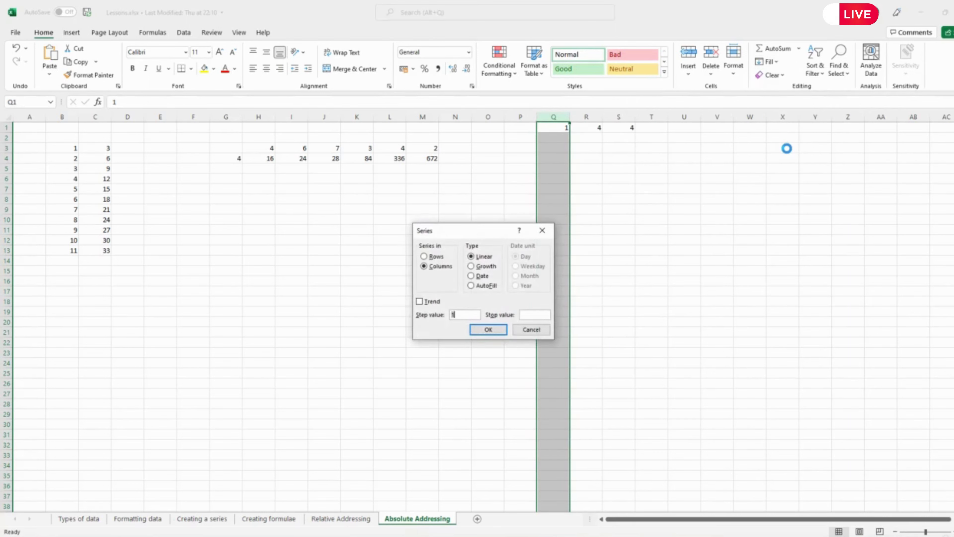
{"action": "left_click", "coordinate": [488, 329]}
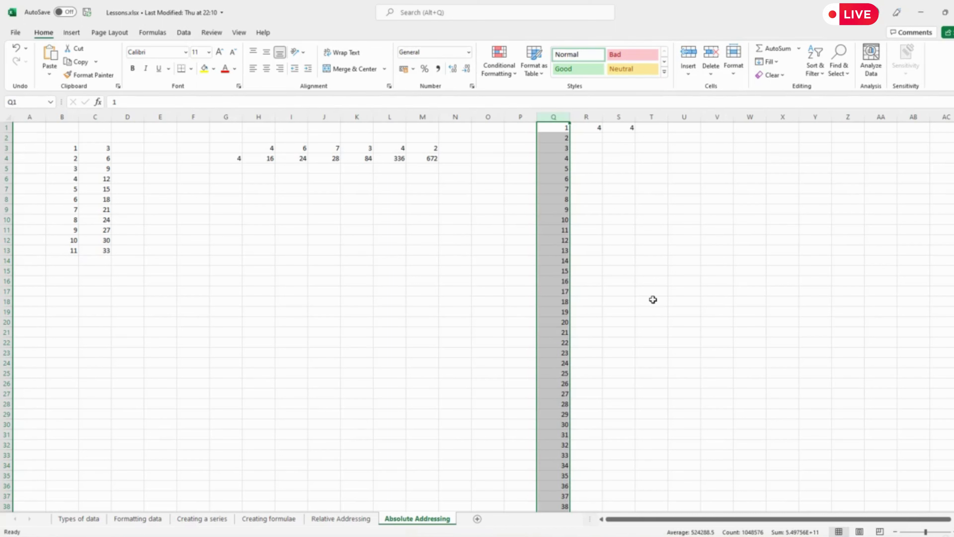
- Fill the formula in S1 down the whole of column S
{"action": "left_click", "coordinate": [621, 127]}
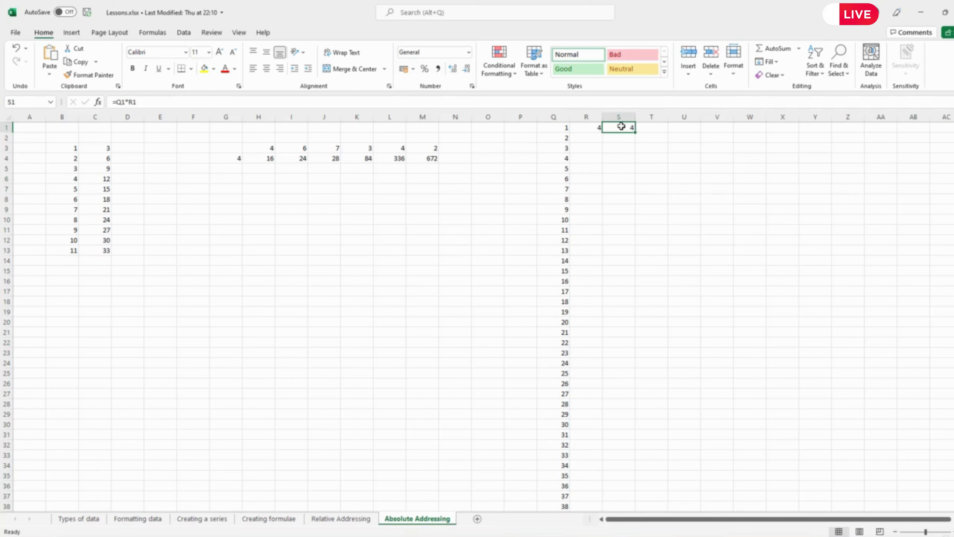
{"action": "left_click", "coordinate": [635, 116]}
{"action": "left_click", "coordinate": [768, 62]}
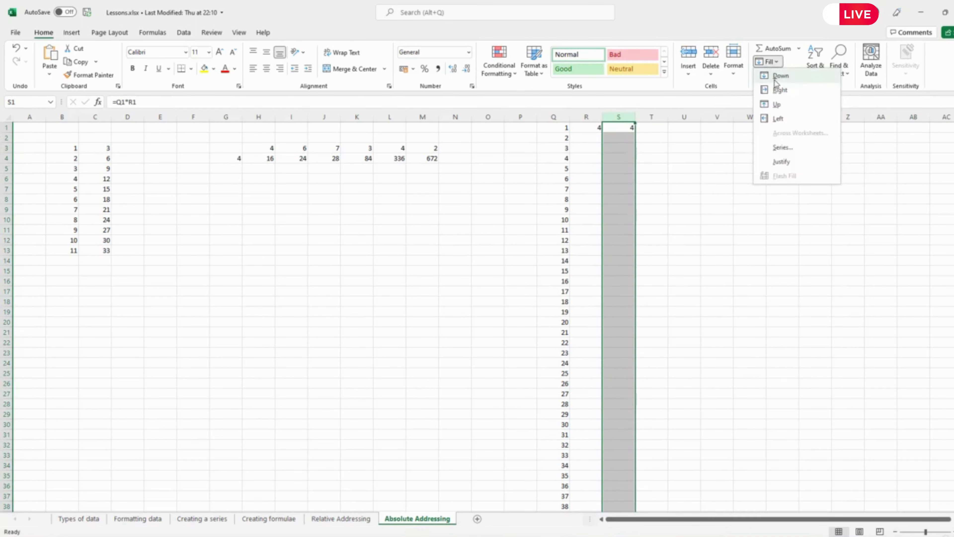
{"action": "left_click", "coordinate": [775, 79]}
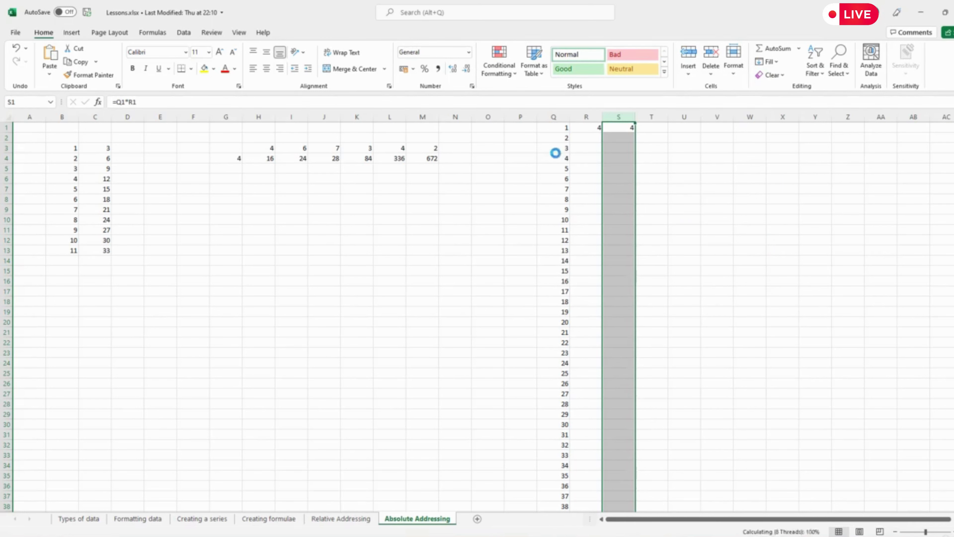
- Try to change the formula in S2 so that it multiplies Q2 by R1
{"action": "left_click", "coordinate": [629, 137]}
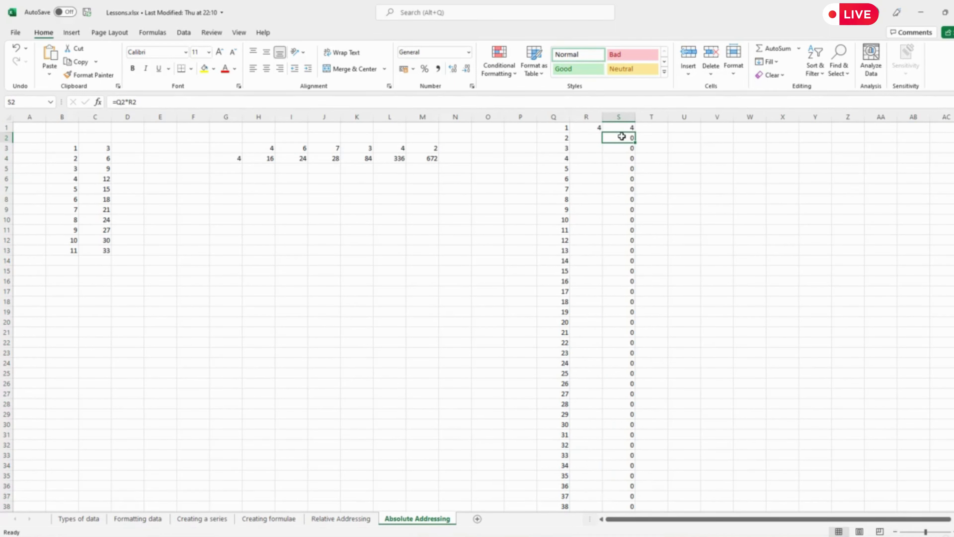
{"action": "key", "text": "F2"}
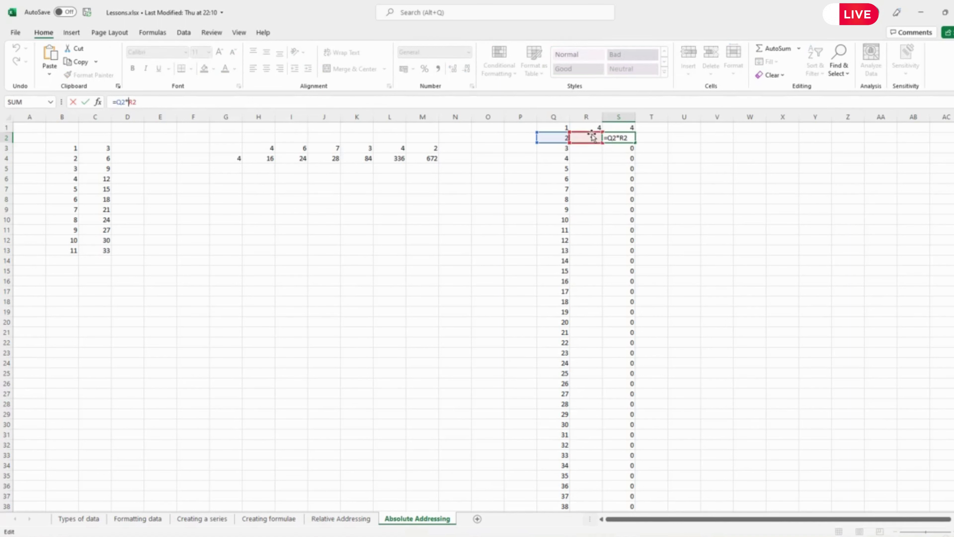
{"action": "left_click", "coordinate": [592, 129]}
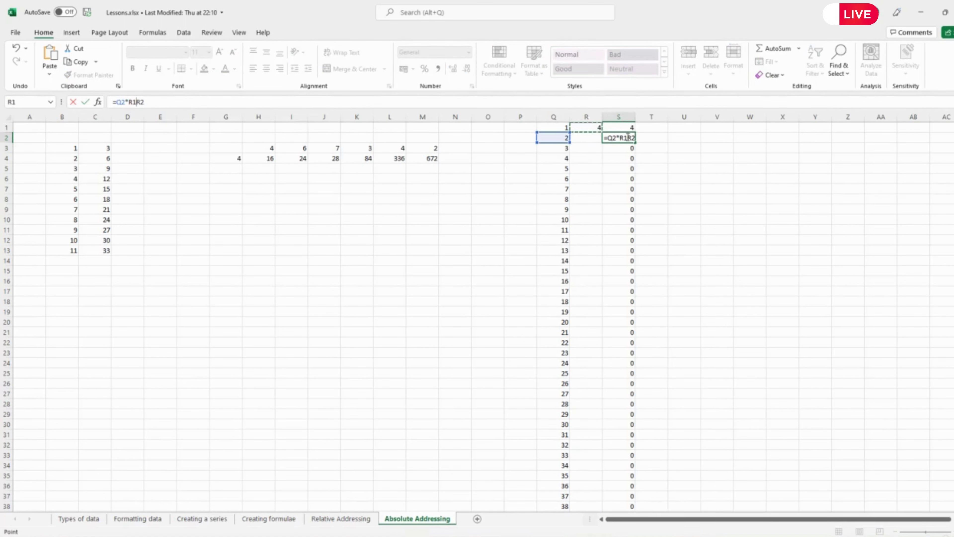
{"action": "key", "text": "Escape"}
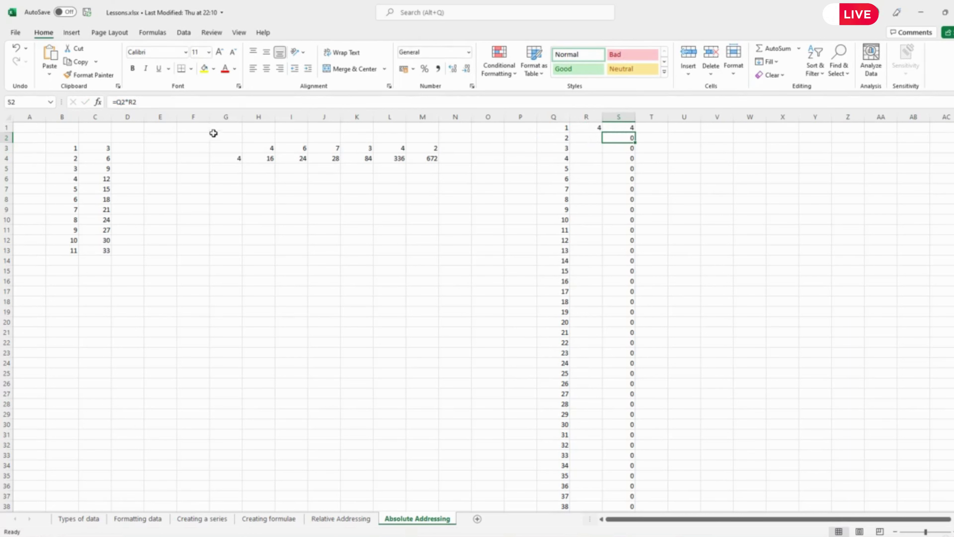
{"action": "left_click", "coordinate": [128, 102]}
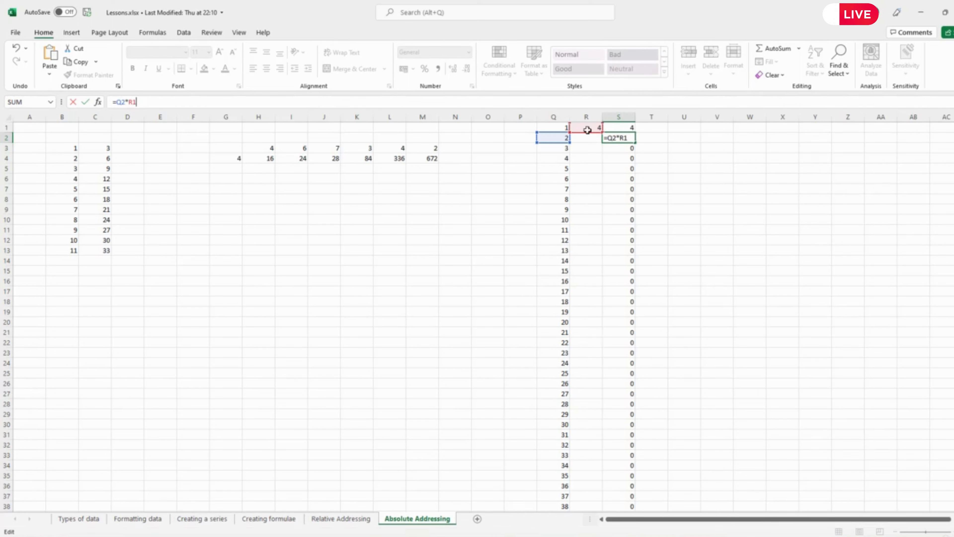
{"action": "key", "text": "Escape"}
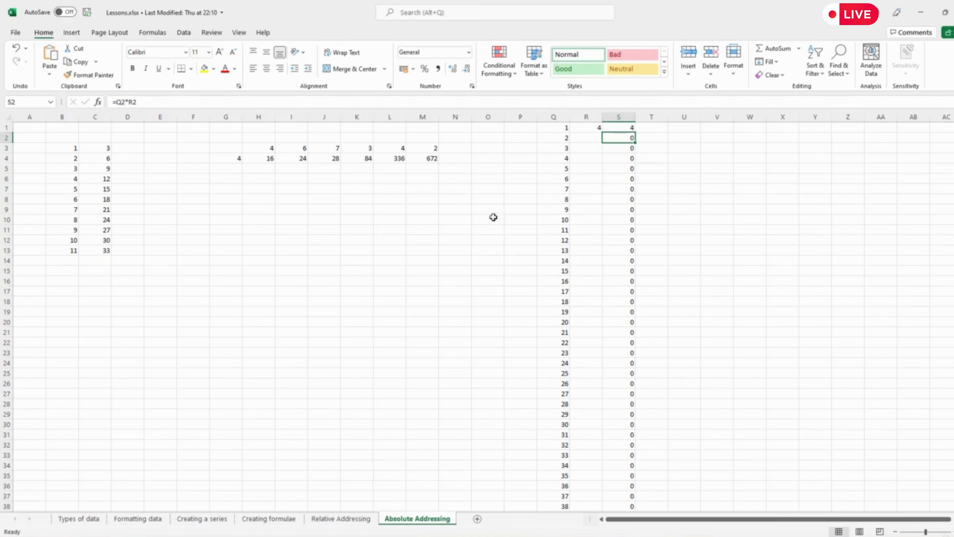
- Clear the formulas in I4:M4
{"action": "left_click", "coordinate": [254, 159]}
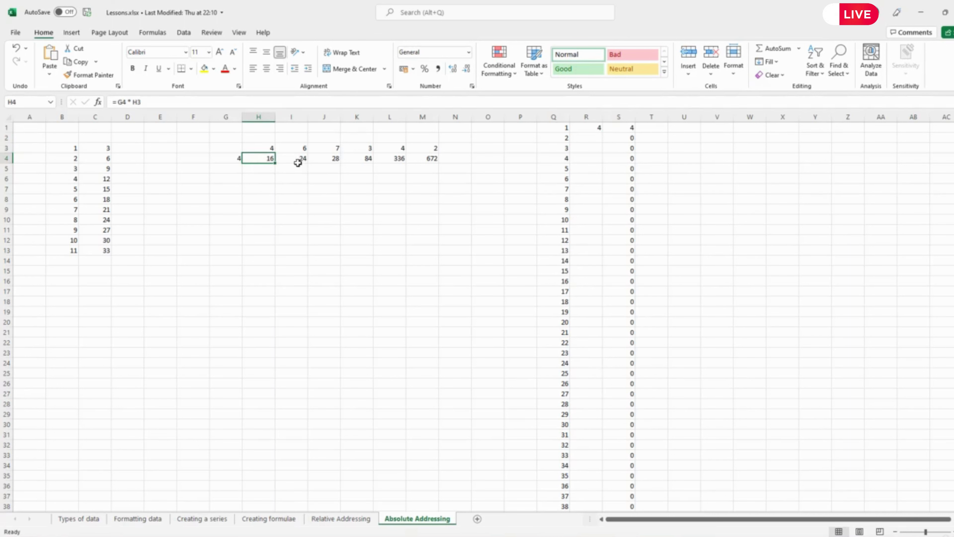
{"action": "left_click_drag", "start_coordinate": [297, 159], "coordinate": [424, 158]}
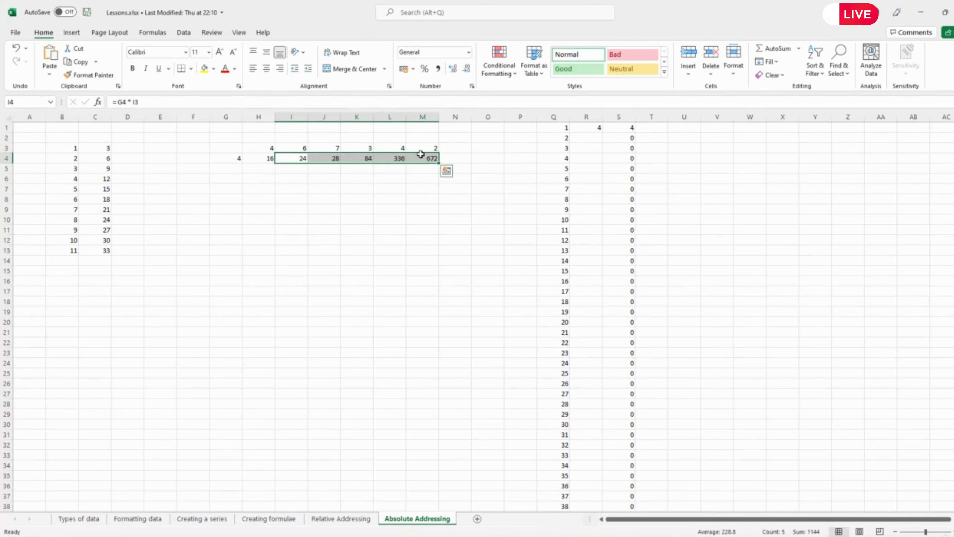
{"action": "key", "text": "Delete"}
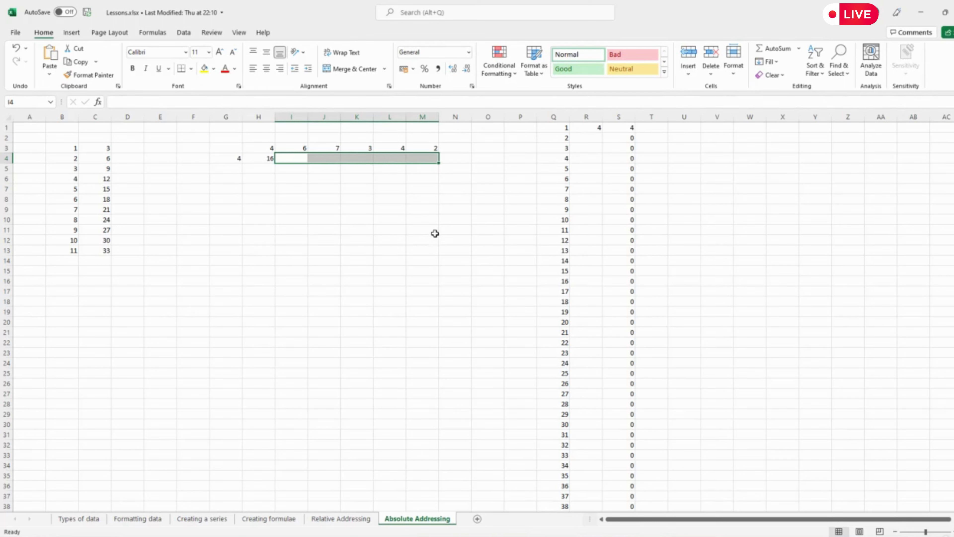
{"action": "left_click", "coordinate": [456, 226]}
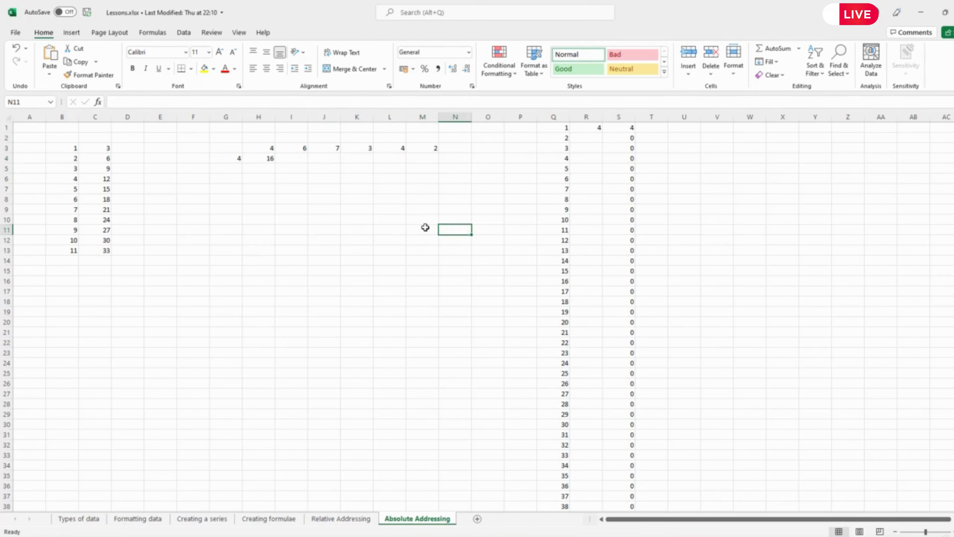
- Undo the clearing of I4:M4, the fills in columns S and Q, and the formula entry in S1
{"action": "left_click", "coordinate": [17, 49]}
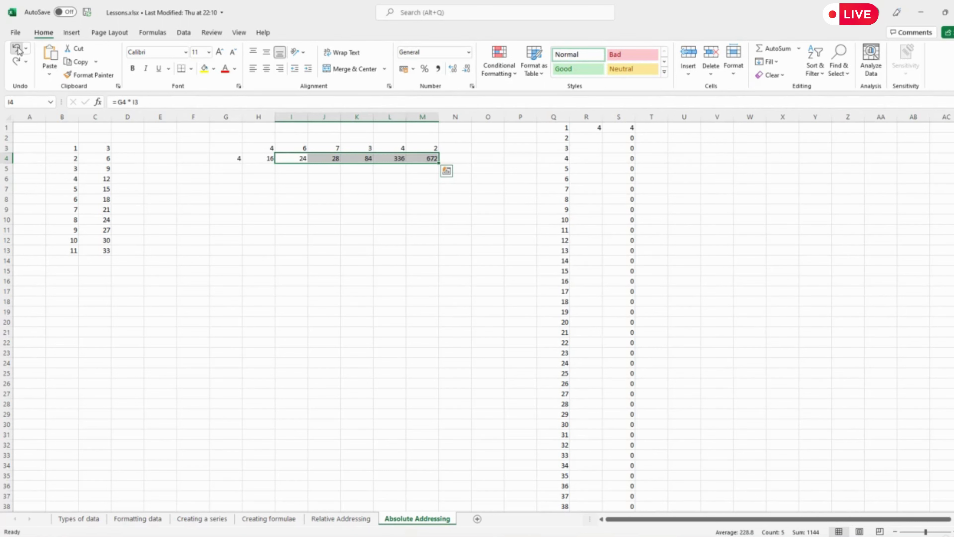
{"action": "left_click", "coordinate": [17, 48]}
{"action": "left_click", "coordinate": [17, 48]}
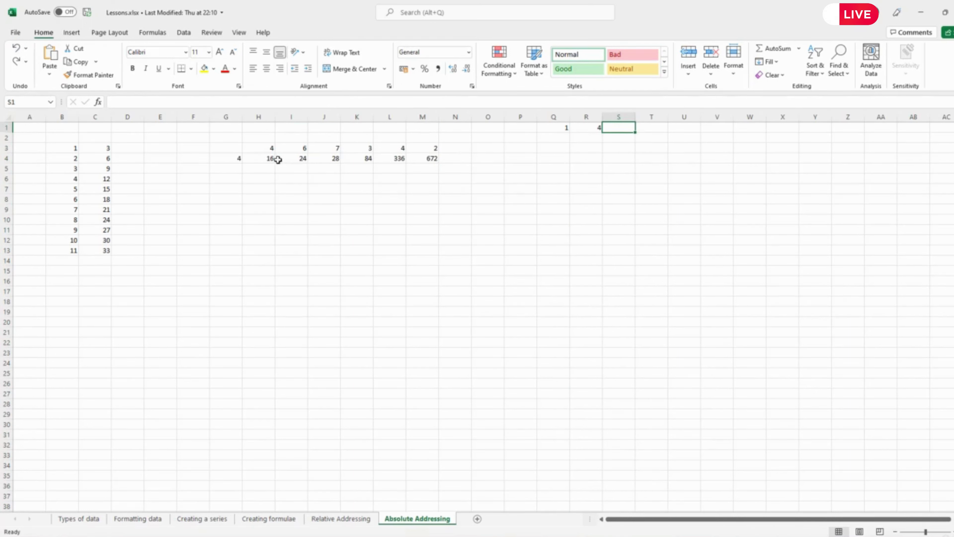
- Delete the formulas from I4 to M4, keeping the one in H4
{"action": "left_click_drag", "start_coordinate": [289, 158], "coordinate": [434, 161]}
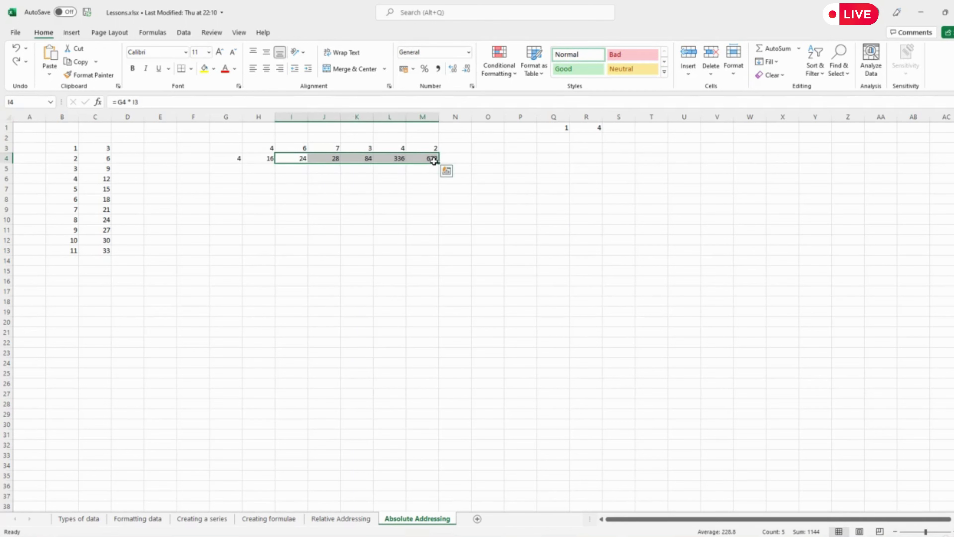
{"action": "key", "text": "Delete"}
- Copy the formula from H4 into I4 with the fill handle
{"action": "left_click", "coordinate": [258, 157]}
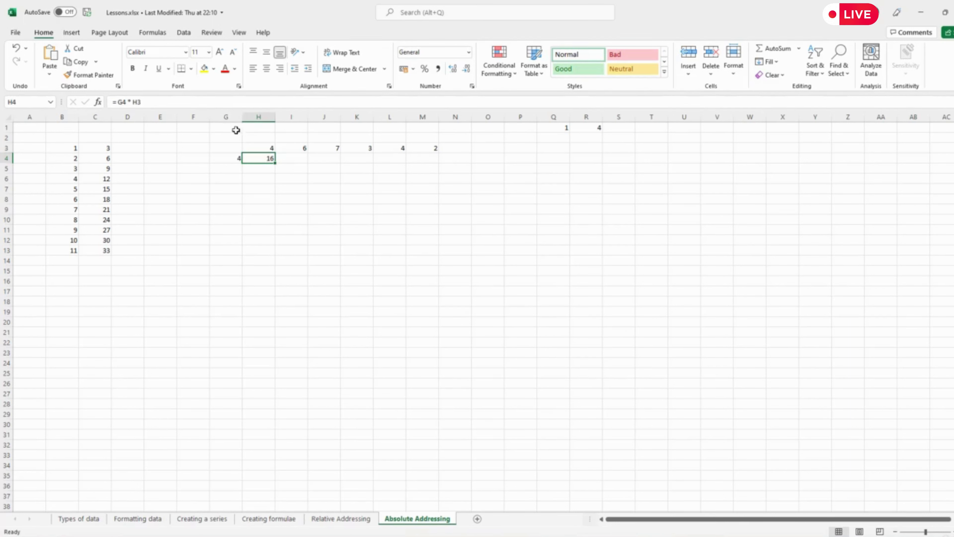
{"action": "left_click", "coordinate": [232, 158]}
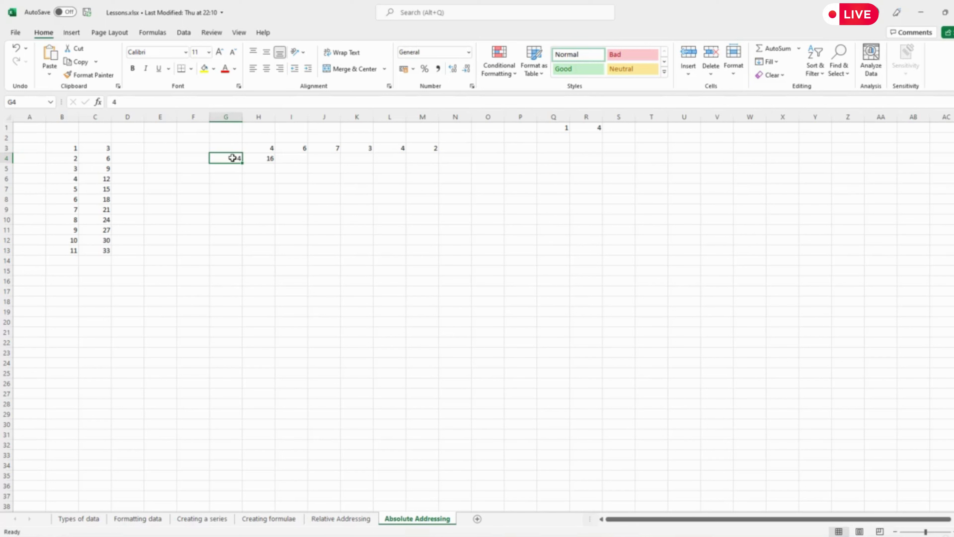
{"action": "left_click", "coordinate": [264, 158]}
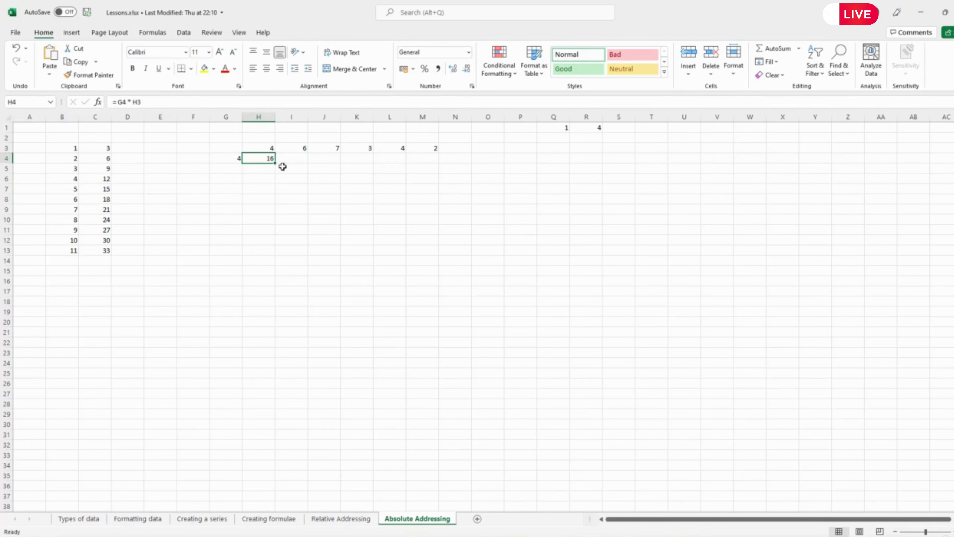
{"action": "left_click_drag", "start_coordinate": [272, 162], "coordinate": [313, 166]}
- Compare the references in the H4 and I4 formulas, and clear I4
{"action": "left_click", "coordinate": [263, 157]}
{"action": "left_click", "coordinate": [290, 159]}
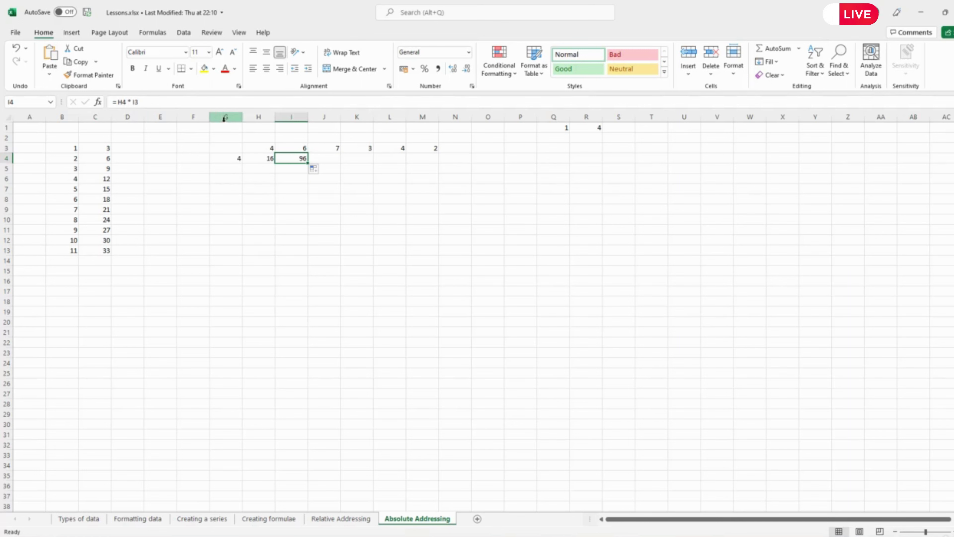
{"action": "left_click", "coordinate": [267, 158]}
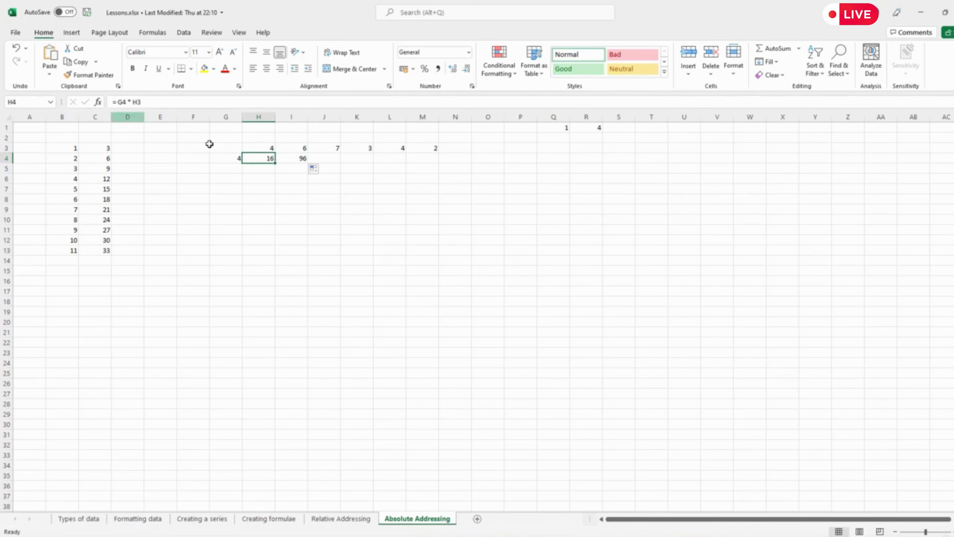
{"action": "left_click", "coordinate": [287, 157]}
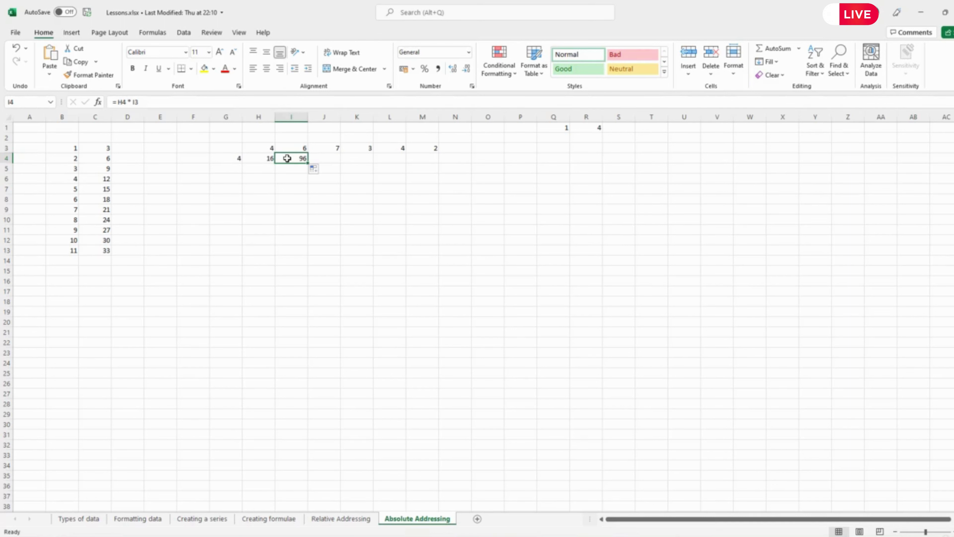
{"action": "key", "text": "Delete"}
- Edit the formula in H4 to = $G4 * H3 so that the reference to column G is fixed
{"action": "left_click", "coordinate": [268, 158]}
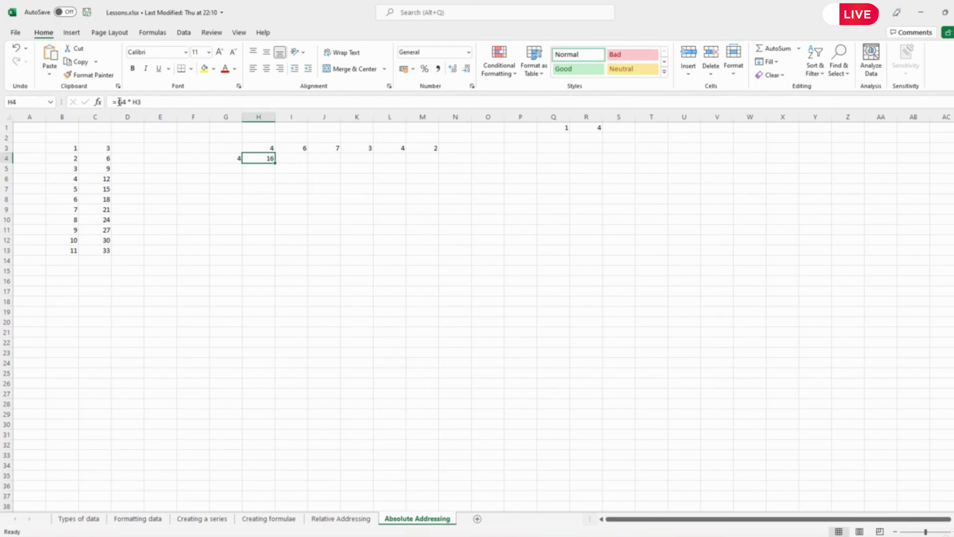
{"action": "left_click", "coordinate": [119, 102]}
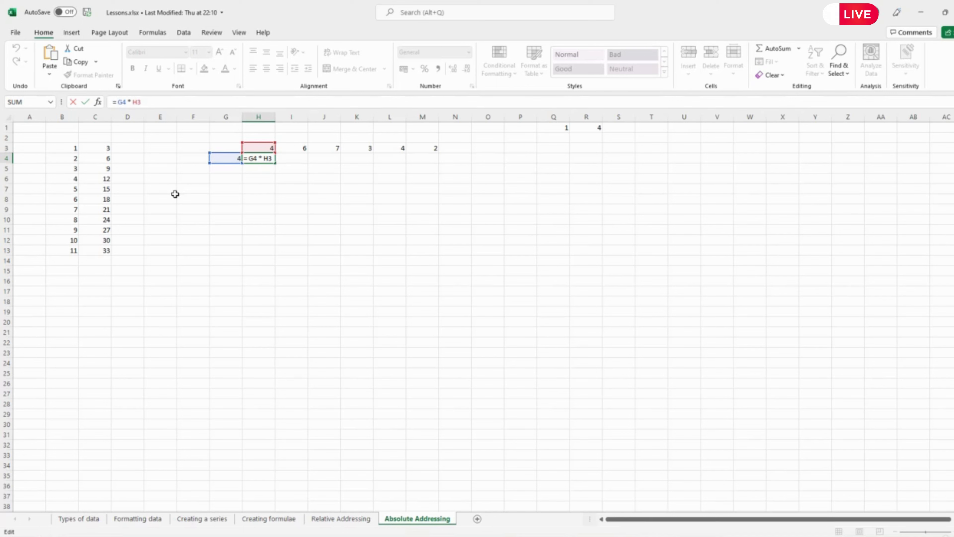
{"action": "type", "text": "$"}
{"action": "key", "text": "Return"}
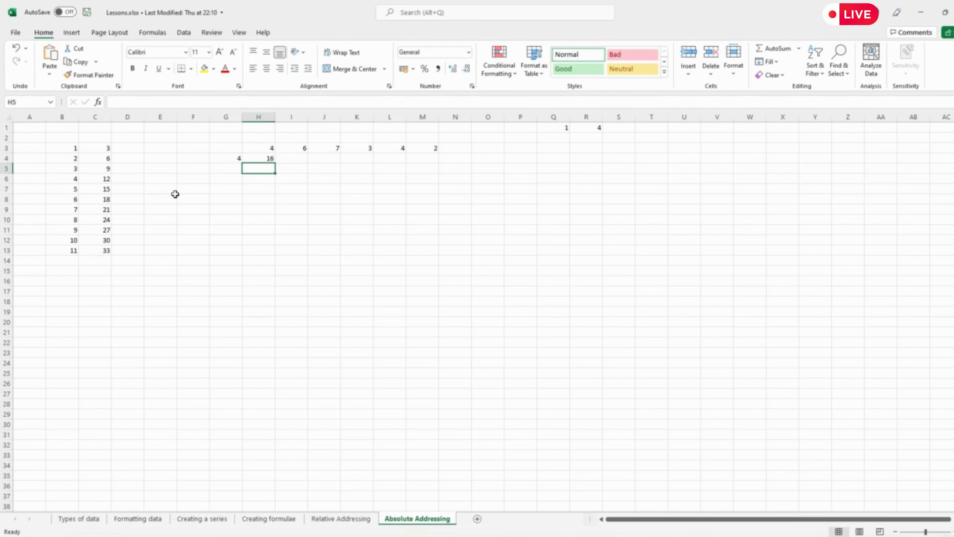
- Fill the H4 formula across to M4 and check the references in the copied cells
{"action": "left_click", "coordinate": [271, 159]}
{"action": "left_click_drag", "start_coordinate": [276, 163], "coordinate": [444, 166]}
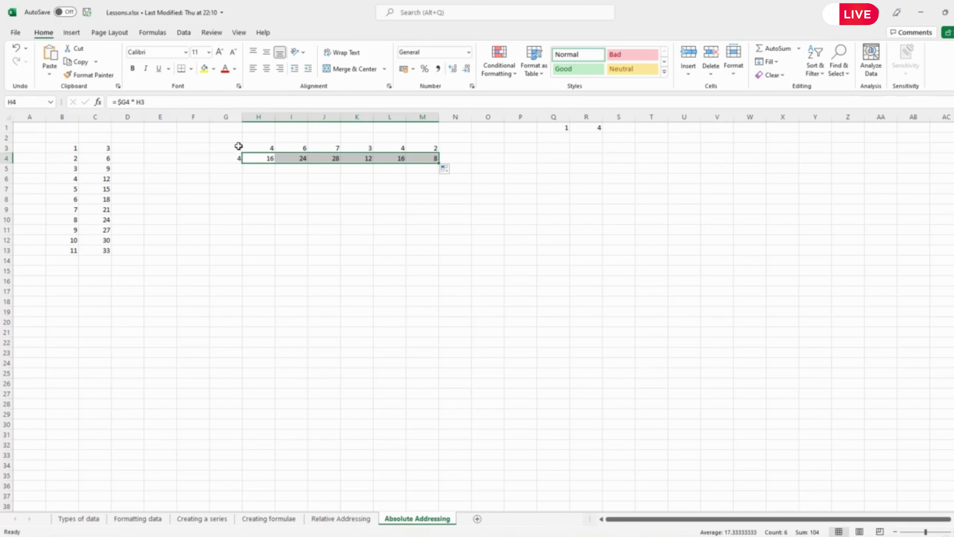
{"action": "left_click", "coordinate": [262, 159]}
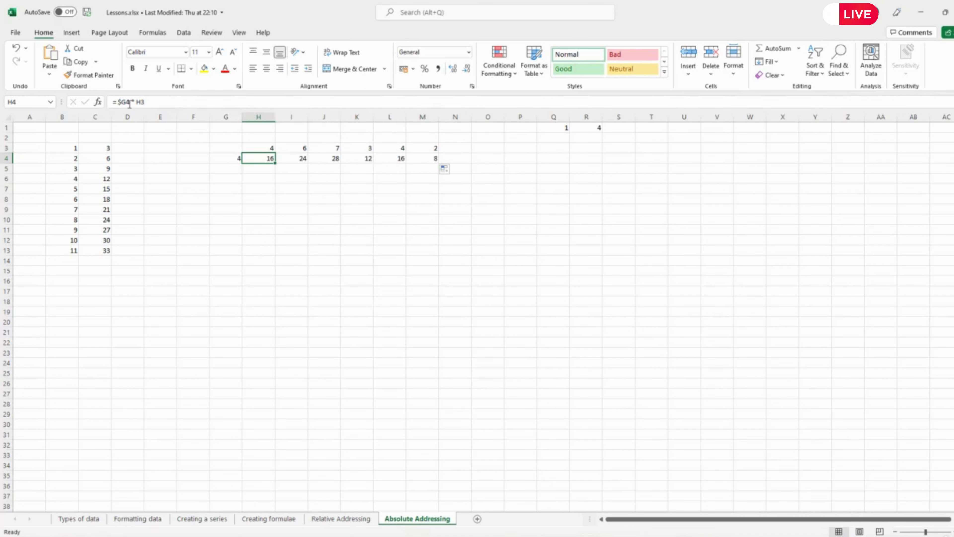
{"action": "left_click", "coordinate": [297, 159]}
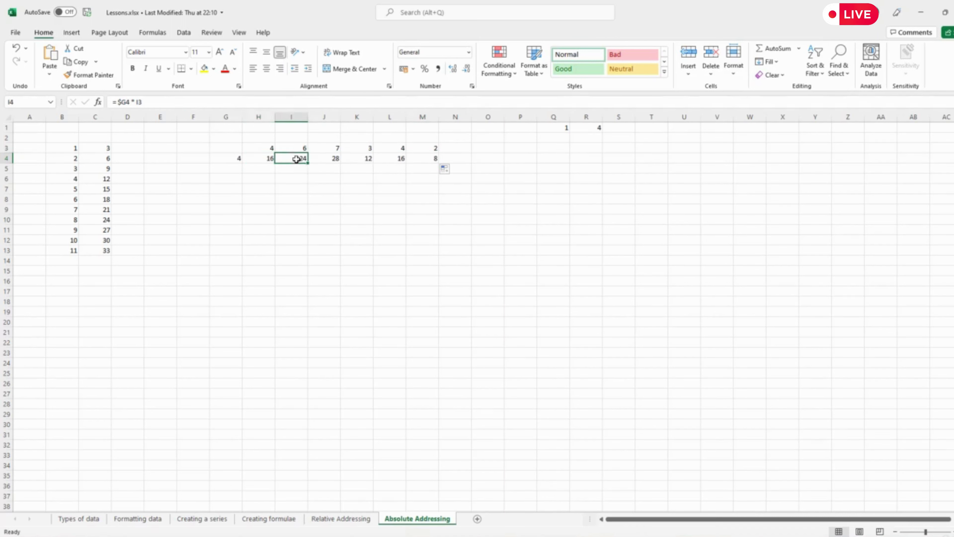
{"action": "left_click", "coordinate": [326, 158]}
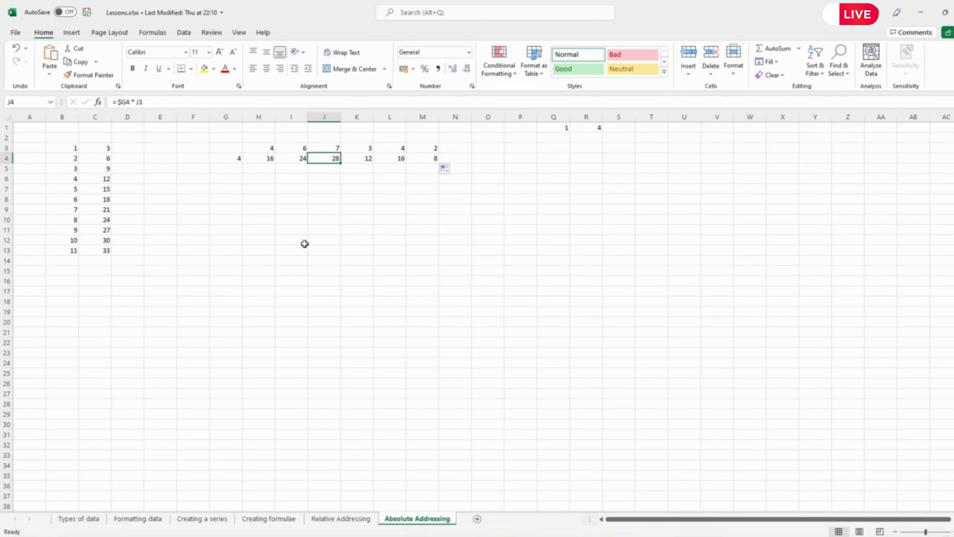
{"action": "left_click", "coordinate": [429, 160]}
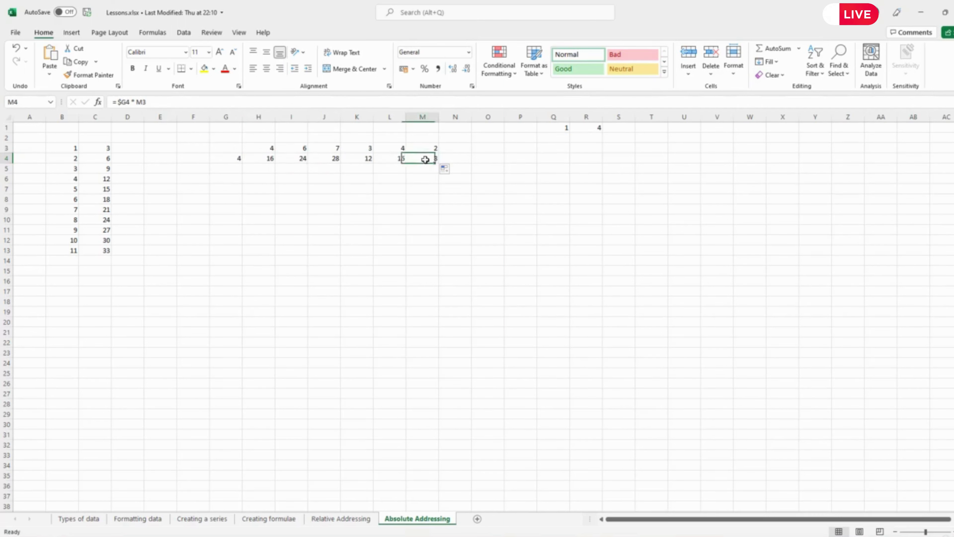
- Enter the formula =Q1*R$1 in S1 so that the row of the R1 reference is fixed
{"action": "left_click", "coordinate": [616, 128]}
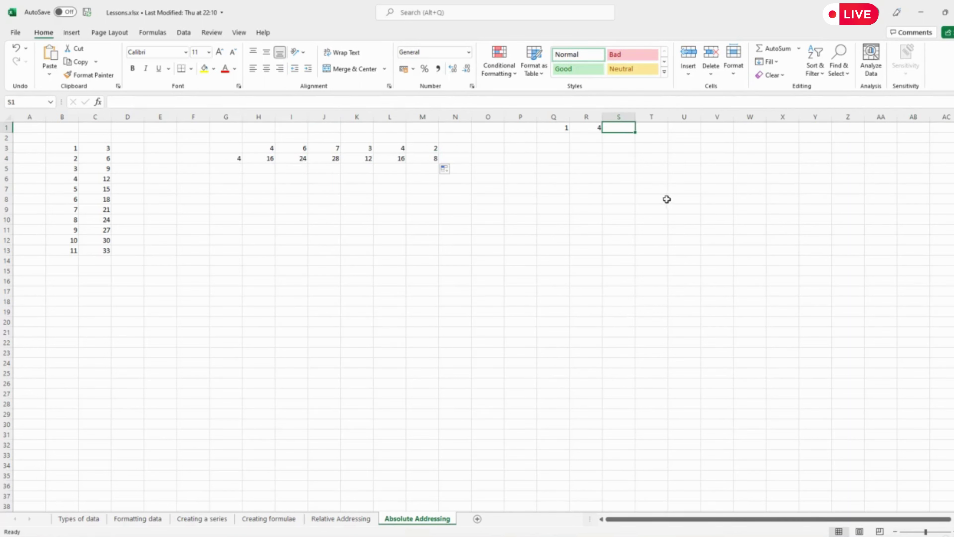
{"action": "type", "text": "="}
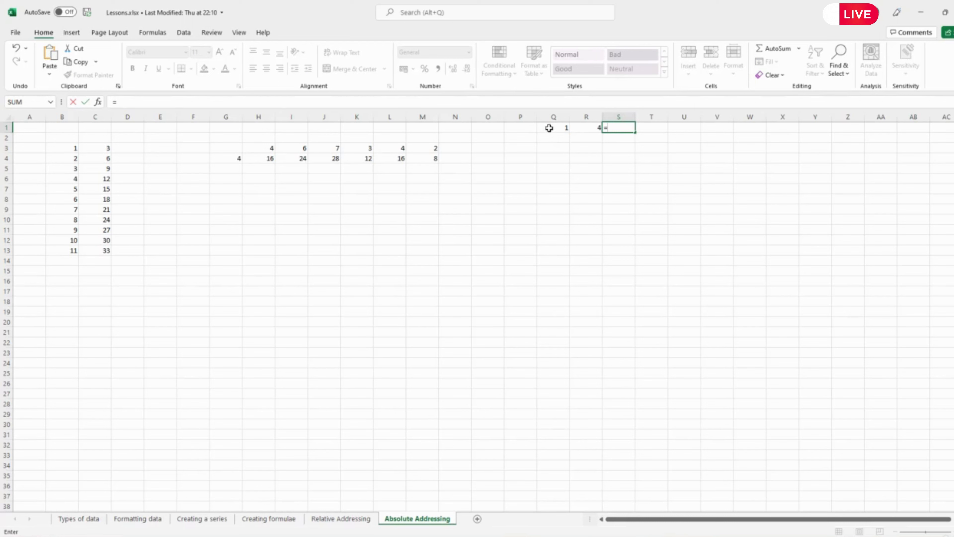
{"action": "left_click", "coordinate": [549, 128]}
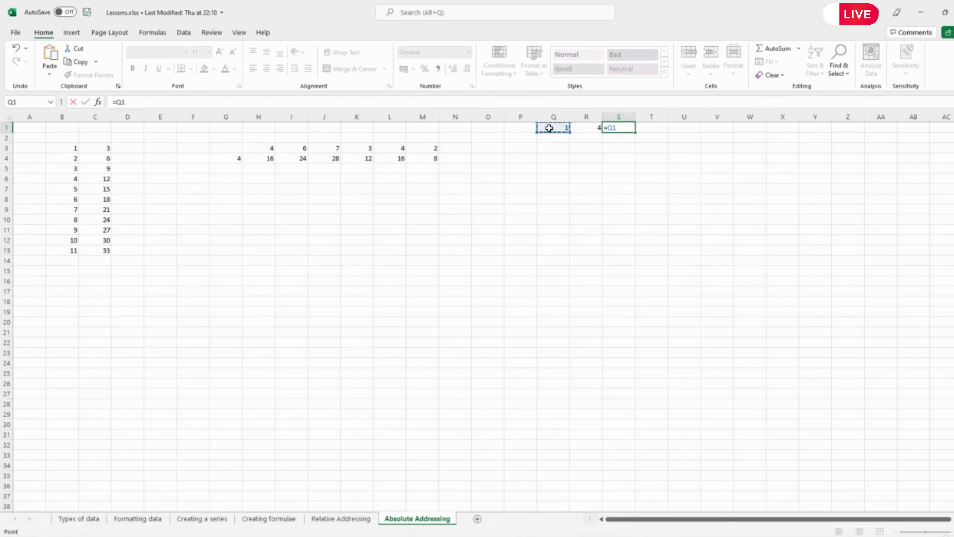
{"action": "type", "text": "*"}
{"action": "left_click", "coordinate": [586, 127]}
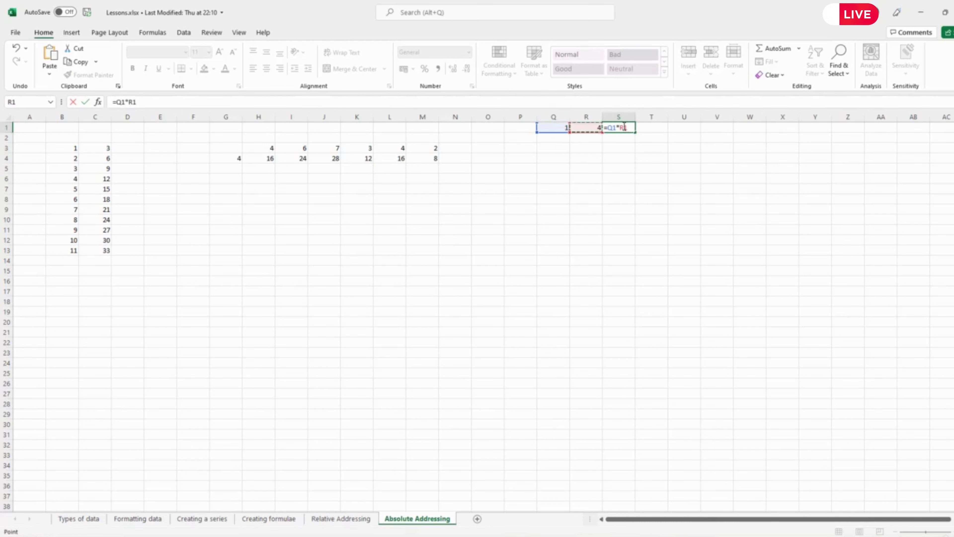
{"action": "left_click", "coordinate": [133, 101]}
{"action": "type", "text": "$"}
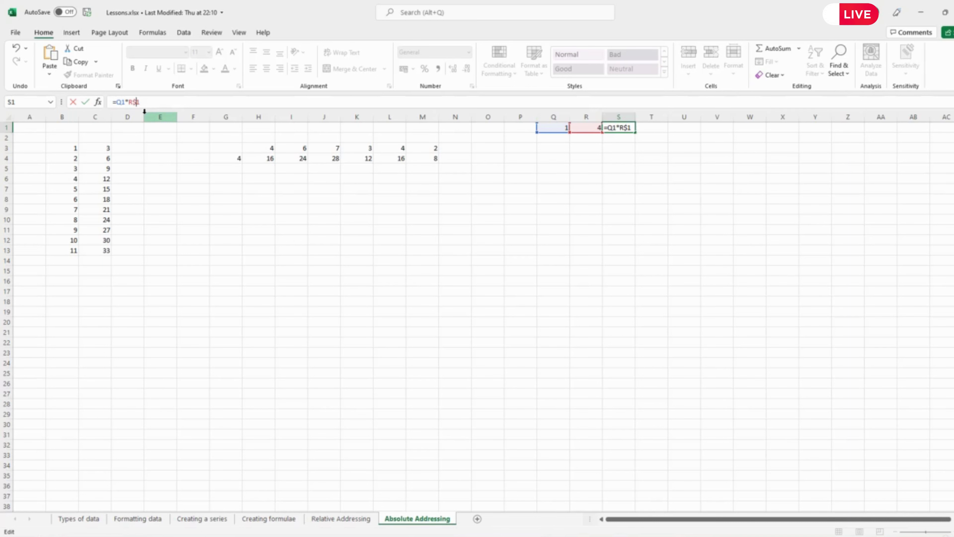
{"action": "key", "text": "Return"}
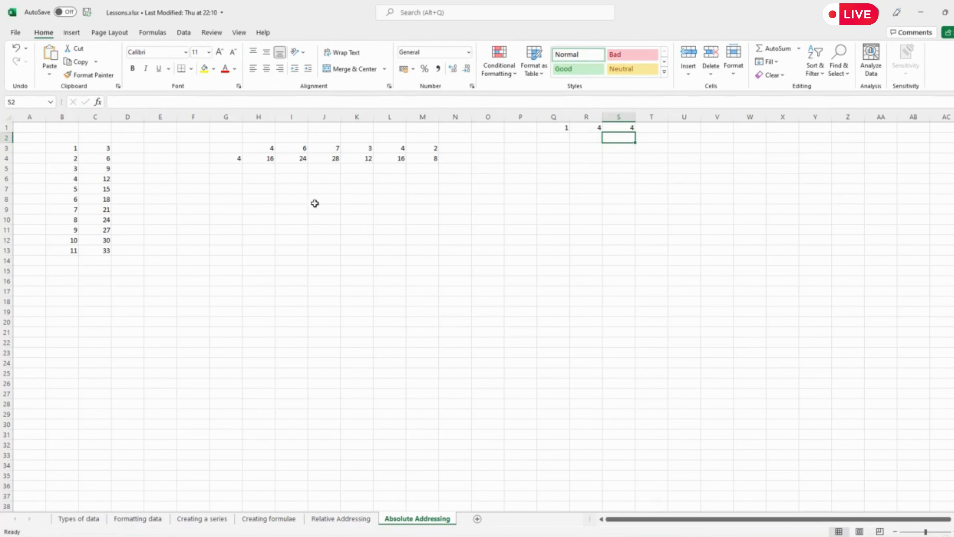
- Fill column Q with a linear series in columns, using a step value of 1
{"action": "left_click", "coordinate": [558, 116]}
{"action": "left_click", "coordinate": [778, 63]}
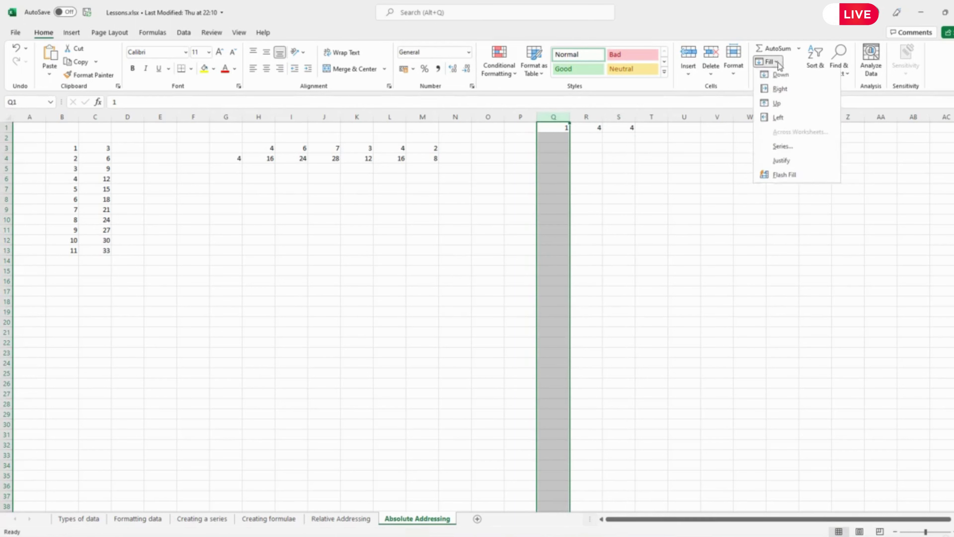
{"action": "left_click", "coordinate": [782, 148]}
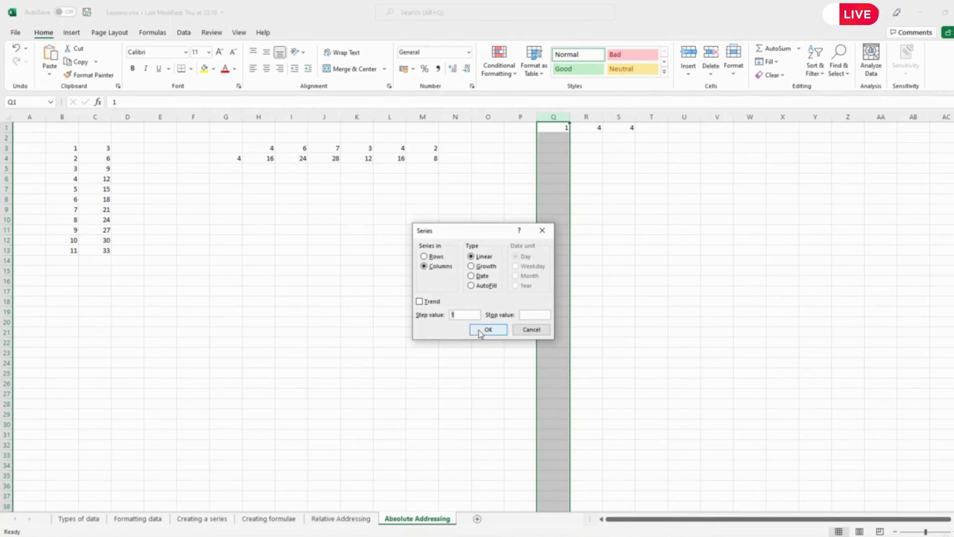
{"action": "left_click", "coordinate": [487, 331]}
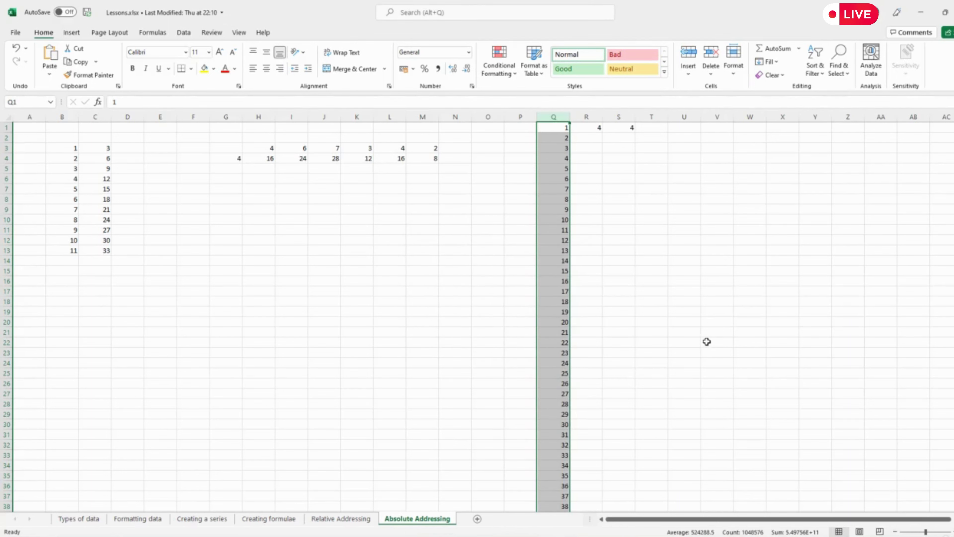
- Fill the S1 formula down the whole of column S
{"action": "left_click", "coordinate": [632, 118]}
{"action": "left_click", "coordinate": [768, 62]}
{"action": "left_click", "coordinate": [778, 77]}
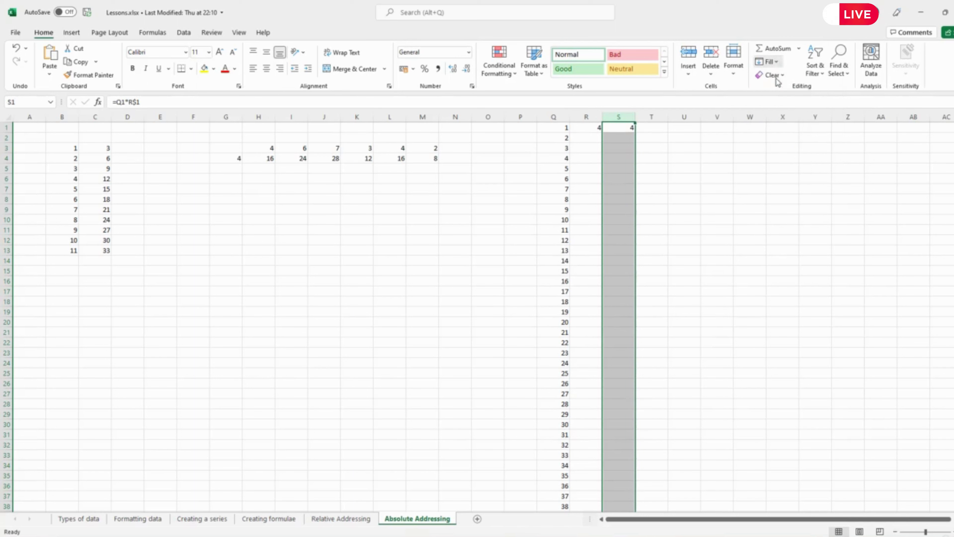
{"action": "left_click", "coordinate": [691, 261]}
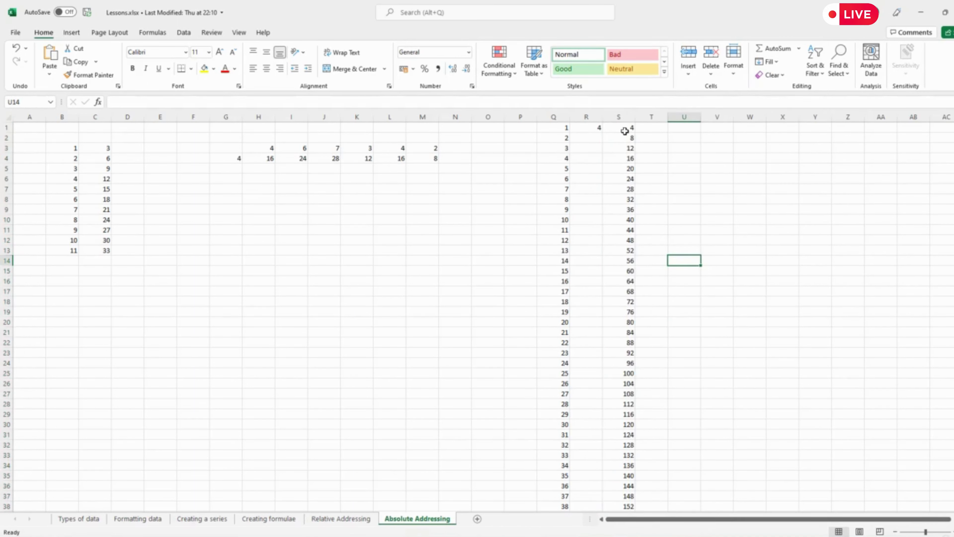
- Check the copied formula in S2, and jump to the end of the column Q series and back to its start
{"action": "left_click", "coordinate": [624, 137]}
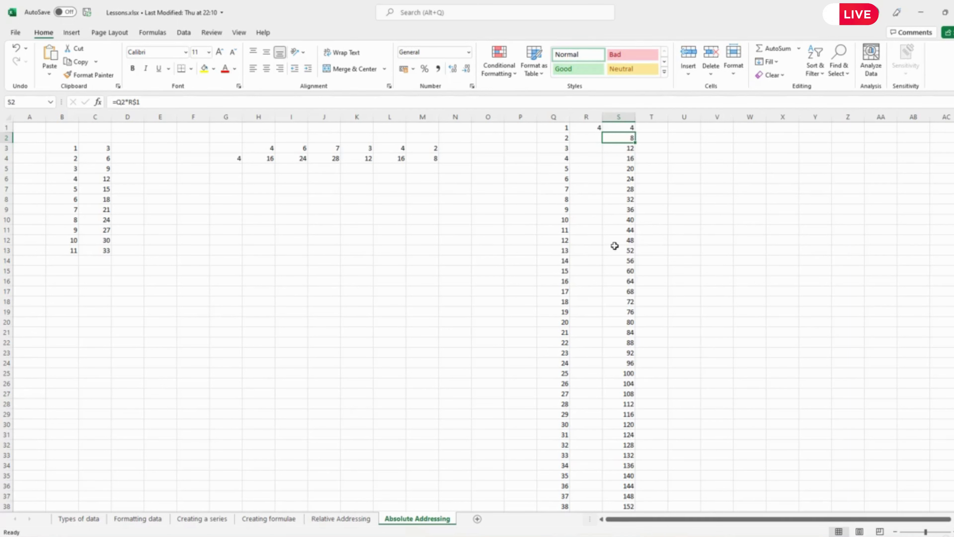
{"action": "left_click", "coordinate": [567, 261]}
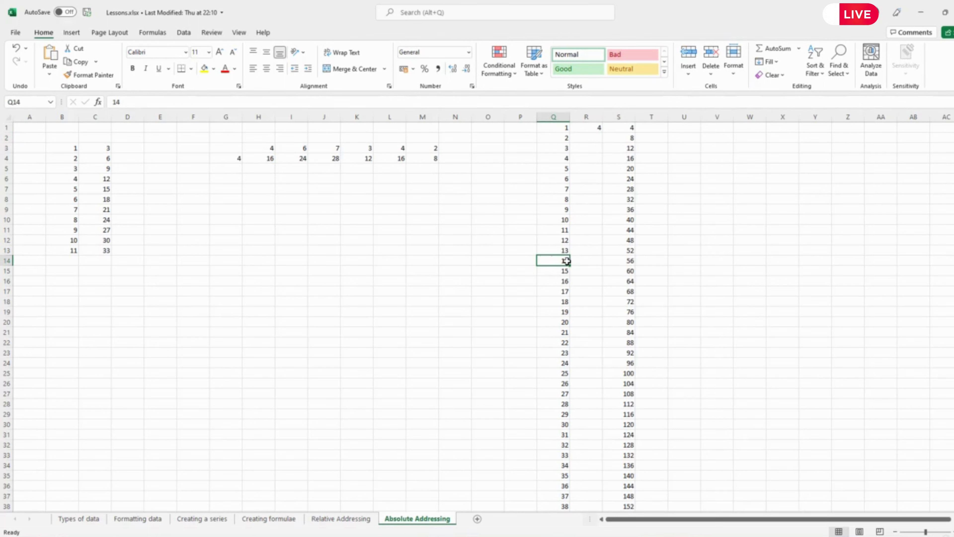
{"action": "key", "text": "ctrl+Down"}
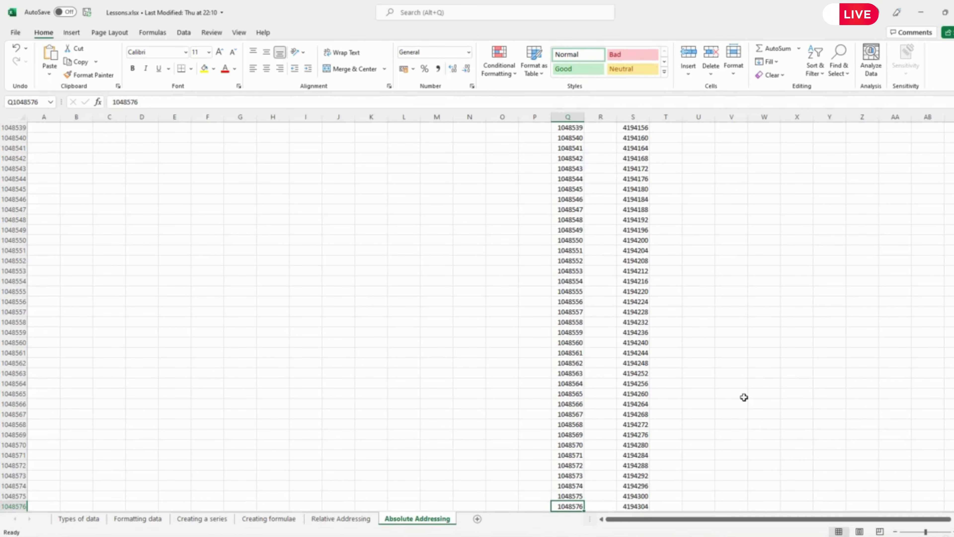
{"action": "key", "text": "ctrl+Up"}
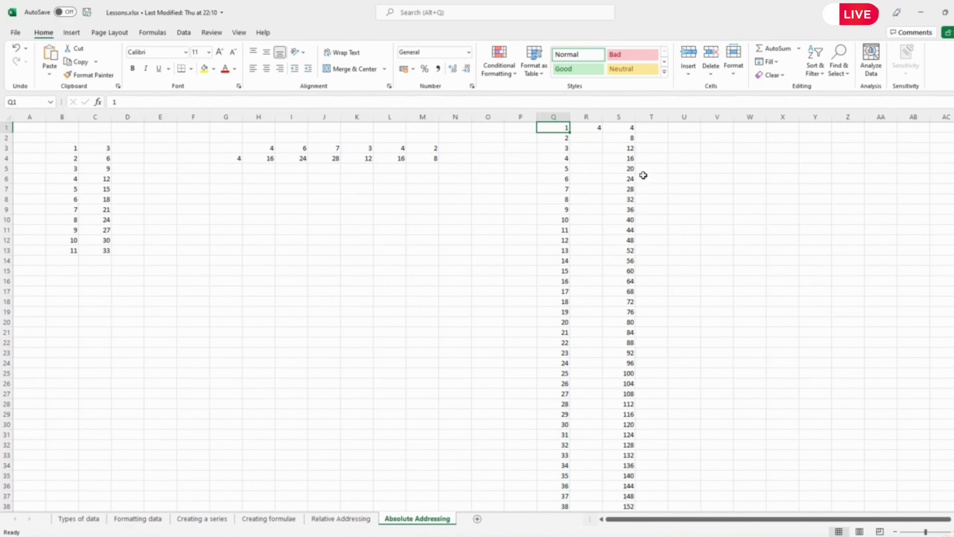
- Clear the contents of columns Q to S
{"action": "left_click_drag", "start_coordinate": [558, 116], "coordinate": [619, 109]}
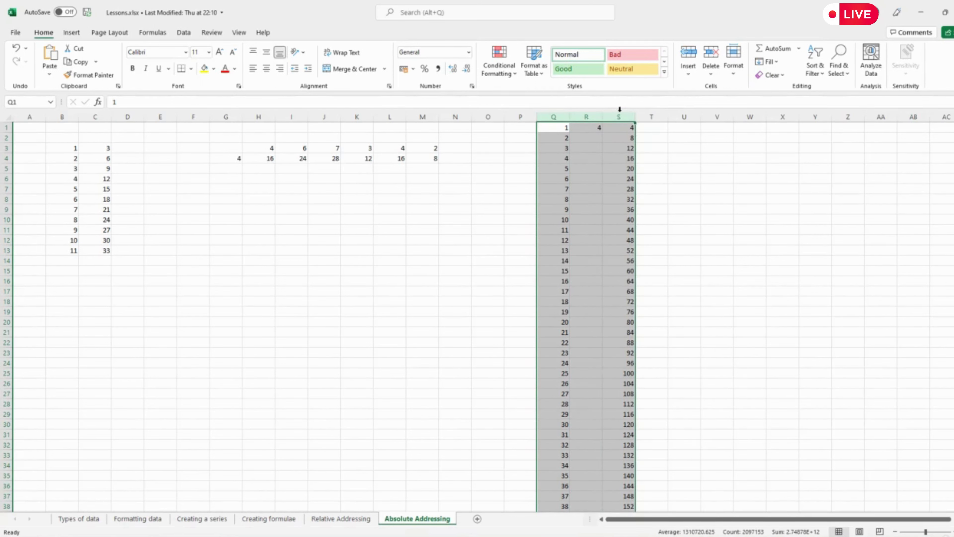
{"action": "key", "text": "Delete"}
{"action": "left_click", "coordinate": [304, 209]}
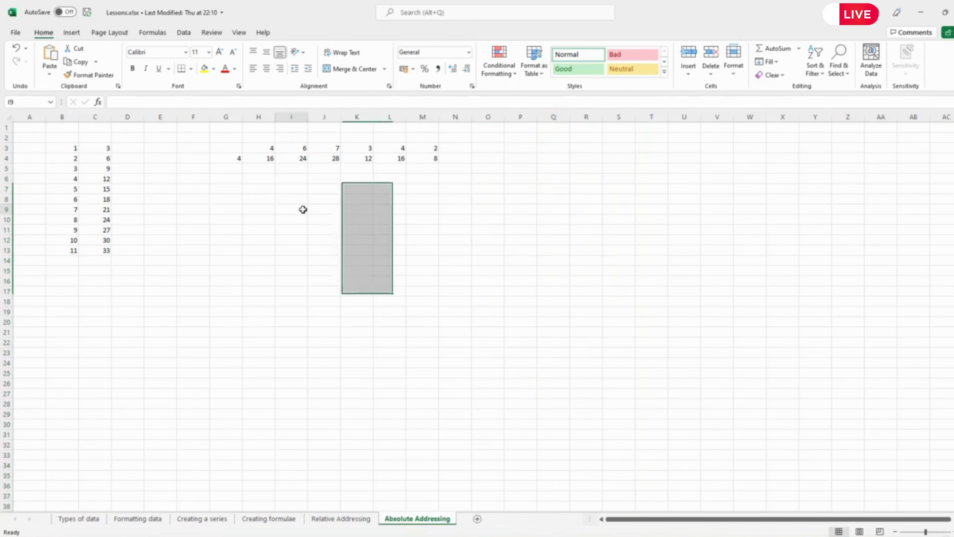
- Examine the mixed reference to column G in the H4 formula, leaving the formula unedited
{"action": "left_click", "coordinate": [260, 156]}
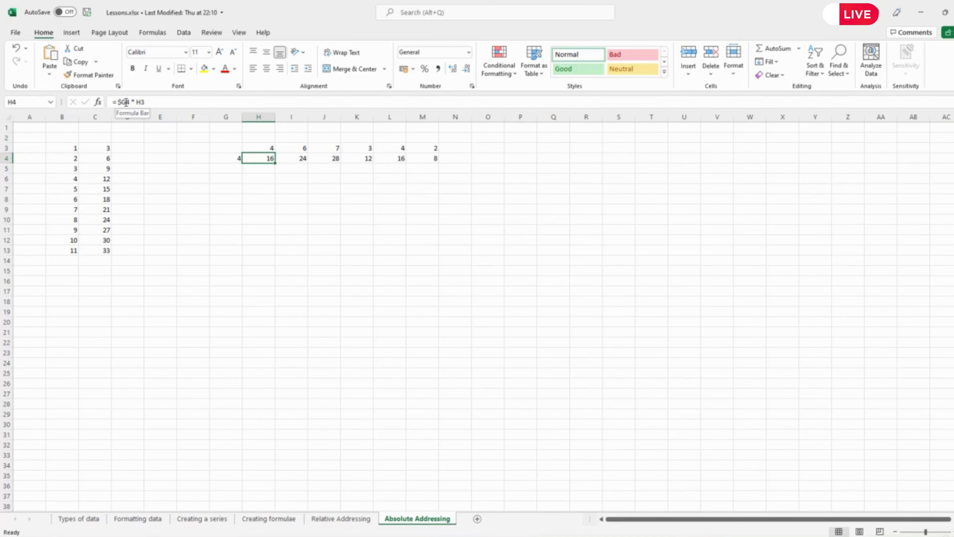
{"action": "left_click", "coordinate": [126, 102]}
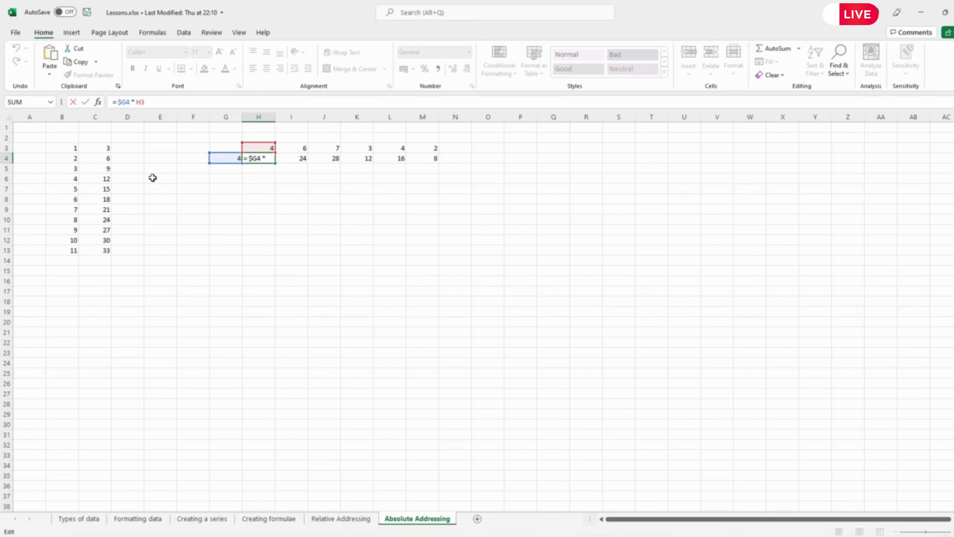
{"action": "key", "text": "Escape"}
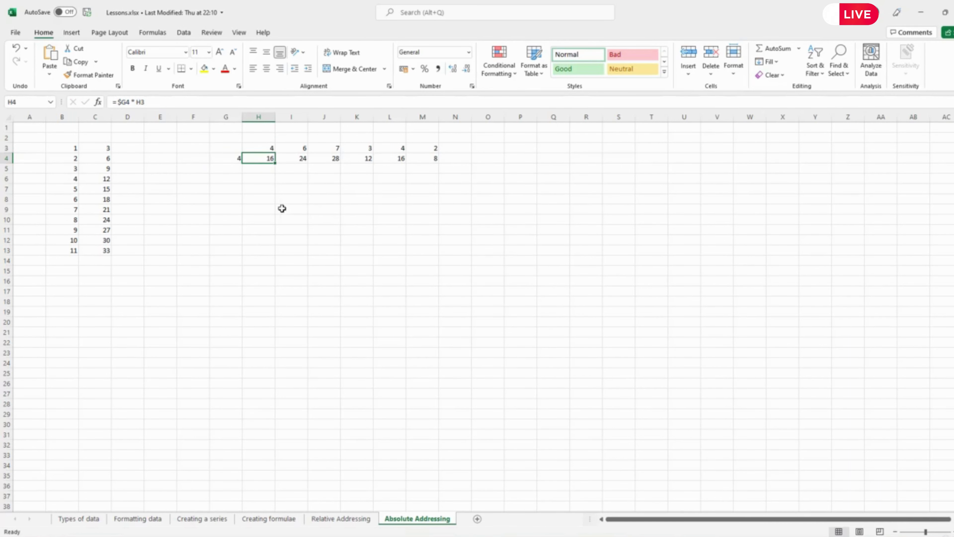
- Enter 4 in H9 and the formula =H9 in I9
{"action": "left_click", "coordinate": [266, 210]}
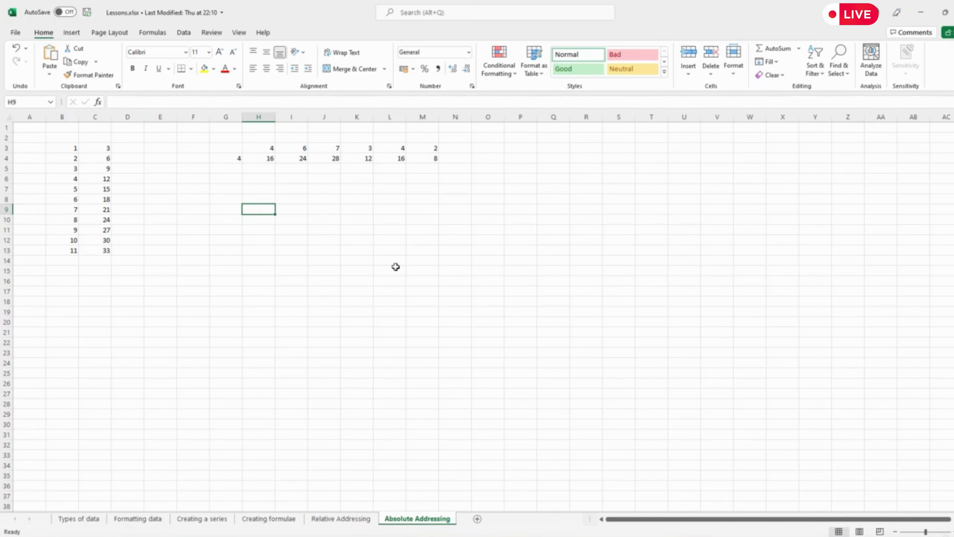
{"action": "type", "text": "4"}
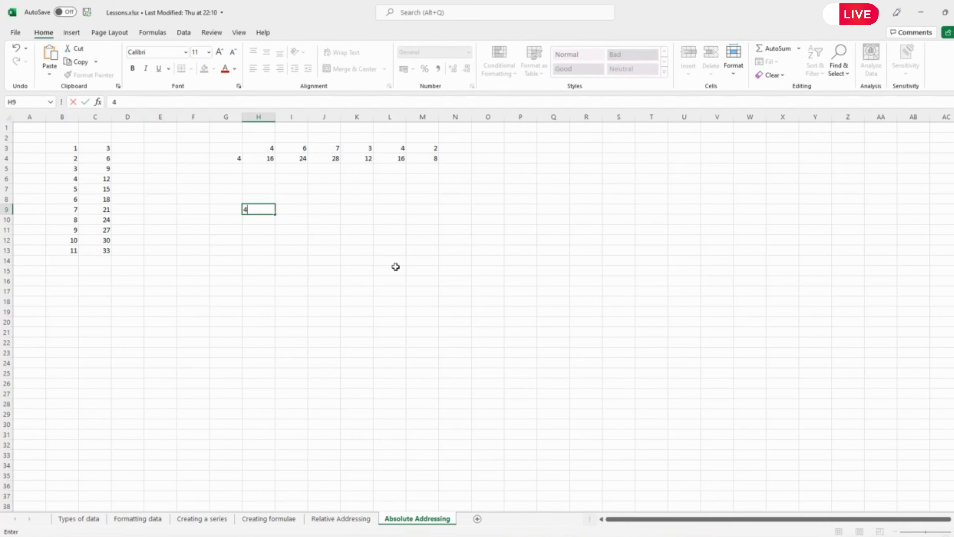
{"action": "key", "text": "Tab"}
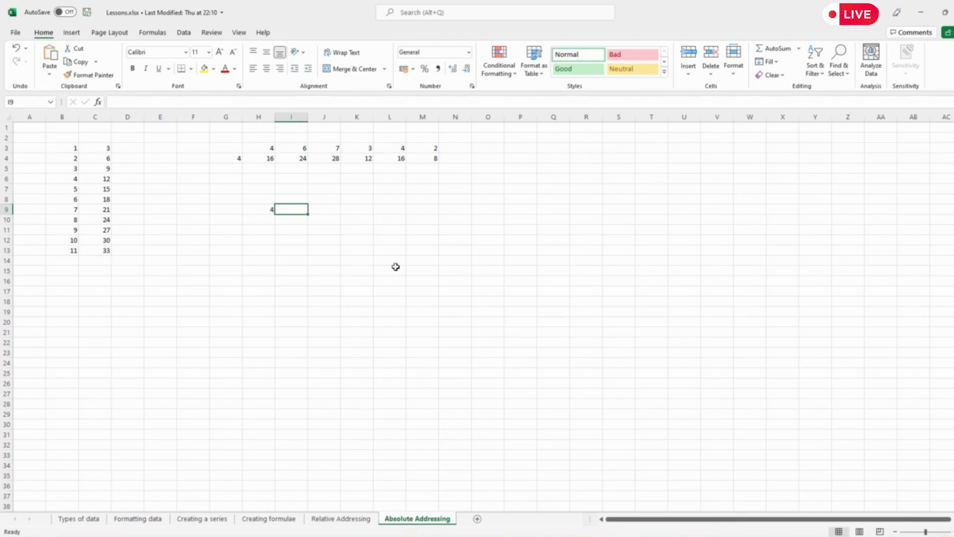
{"action": "type", "text": "="}
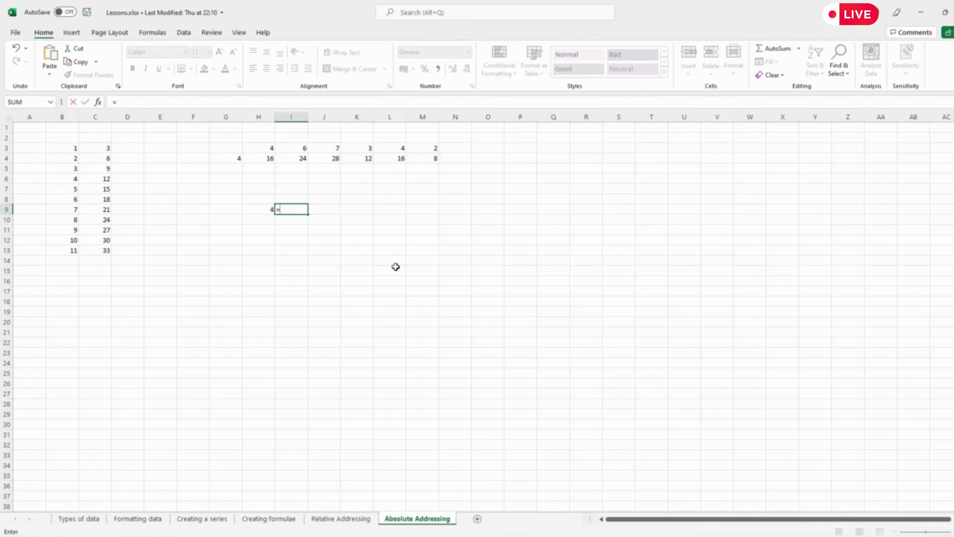
{"action": "key", "text": "Left"}
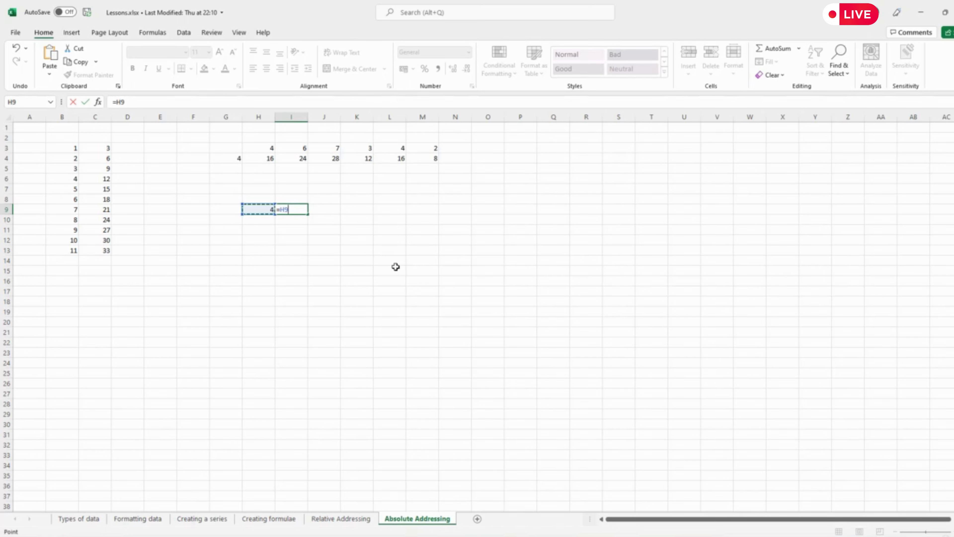
{"action": "key", "text": "Return"}
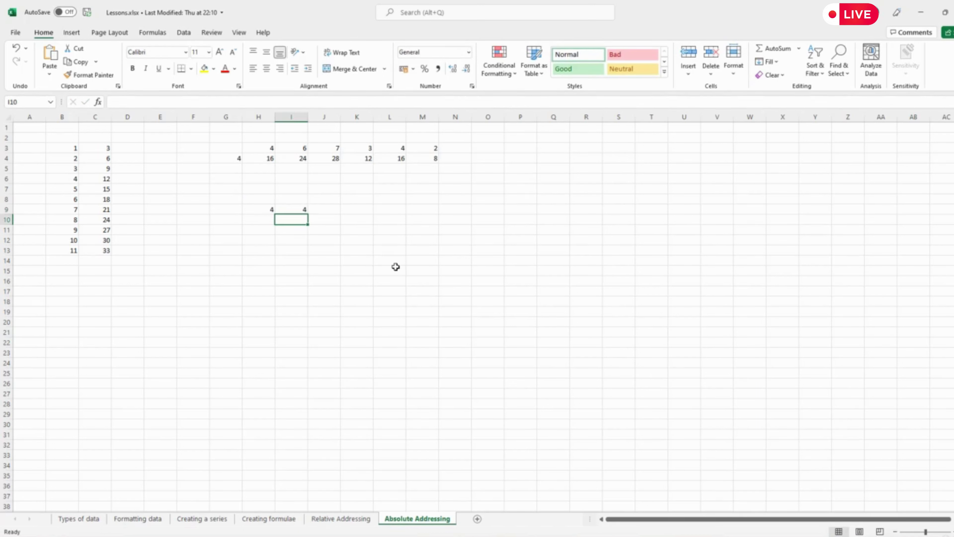
- Cycle the H9 reference in the I9 formula through its reference types and settle on =$H$9
{"action": "key", "text": "Up"}
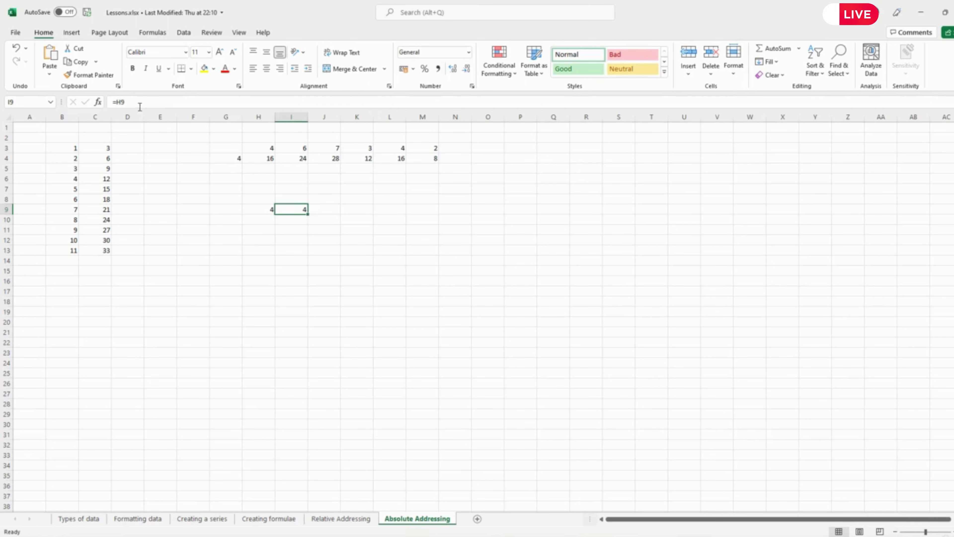
{"action": "left_click", "coordinate": [119, 102]}
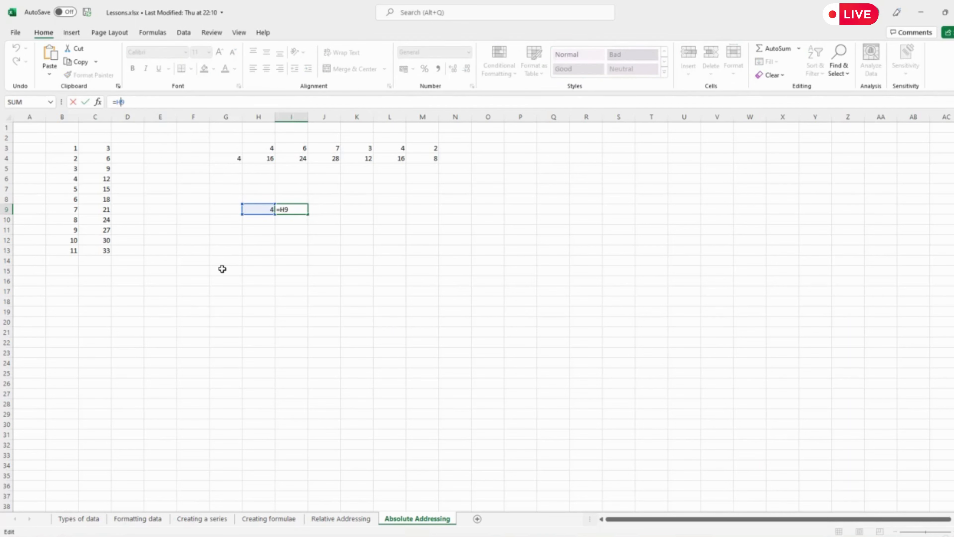
{"action": "key", "text": "F4"}
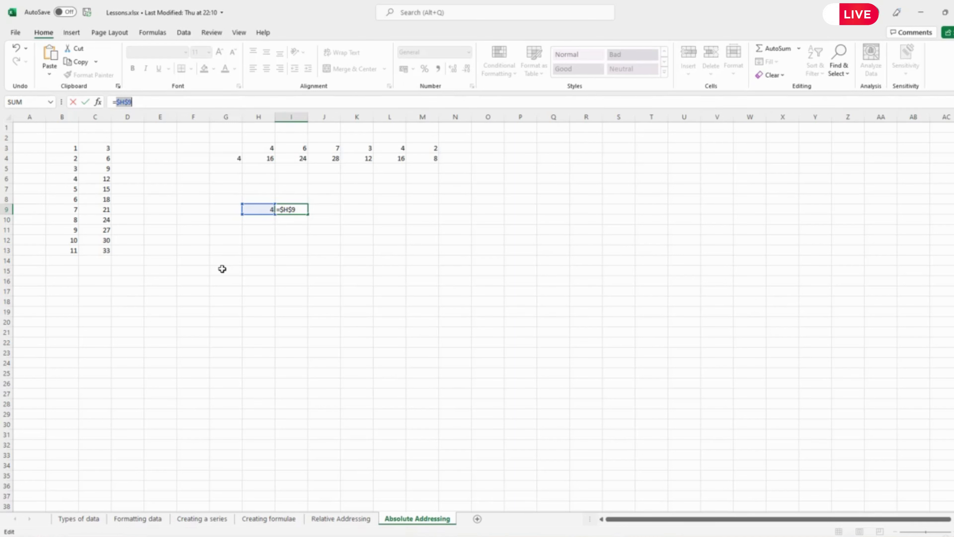
{"action": "key", "text": "F4"}
{"action": "key", "text": "F4"}
{"action": "key", "text": "F4"}
{"action": "key", "text": "F4"}
{"action": "key", "text": "F4"}
{"action": "key", "text": "F4"}
{"action": "key", "text": "F4"}
{"action": "key", "text": "F4"}
{"action": "key", "text": "F4"}
{"action": "key", "text": "F4"}
{"action": "key", "text": "F4"}
{"action": "key", "text": "F4"}
{"action": "key", "text": "F4"}
{"action": "key", "text": "F4"}
{"action": "key", "text": "F4"}
{"action": "key", "text": "F4"}
{"action": "key", "text": "Return"}
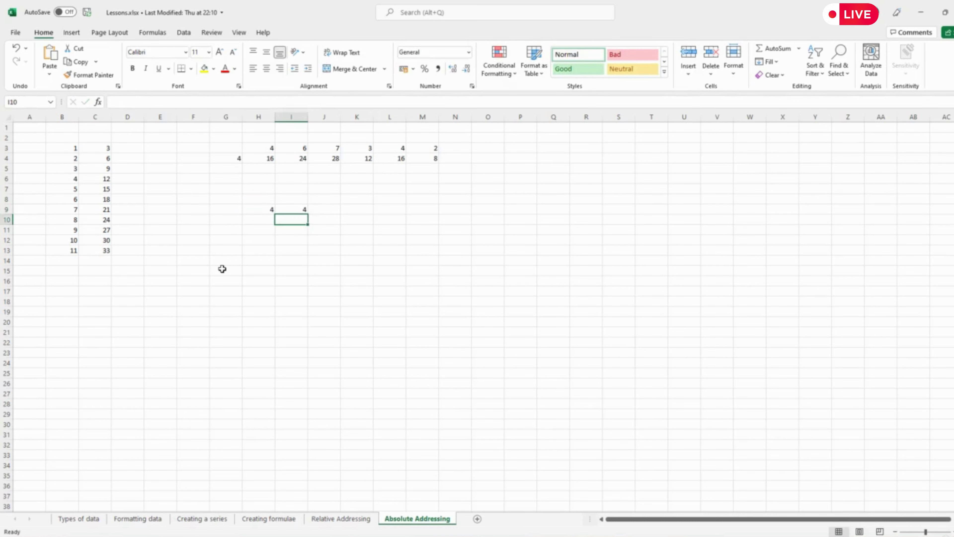
- Fill the I9 formula down to I20 and check the reference in I20
{"action": "left_click", "coordinate": [295, 211]}
{"action": "left_click_drag", "start_coordinate": [307, 214], "coordinate": [309, 323]}
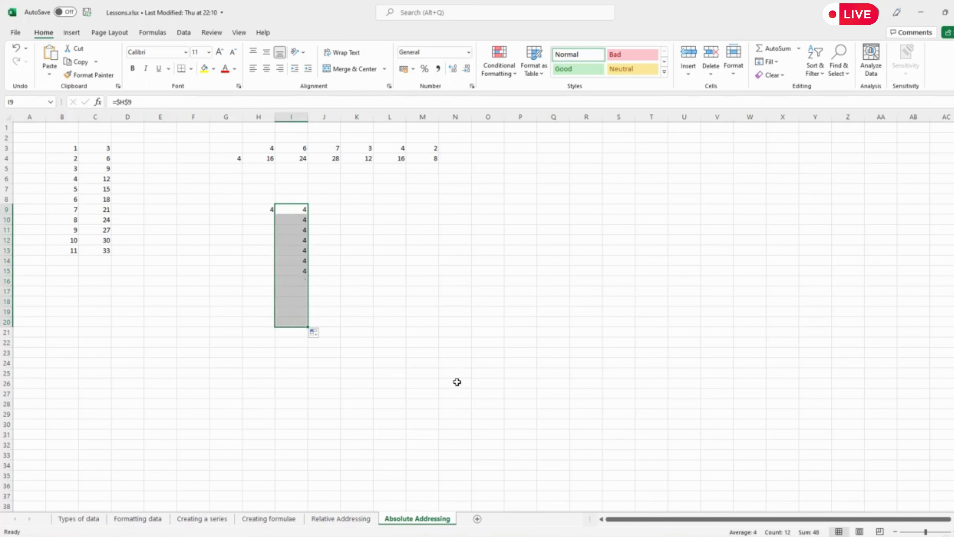
{"action": "left_click", "coordinate": [293, 322]}
{"action": "left_click", "coordinate": [124, 101]}
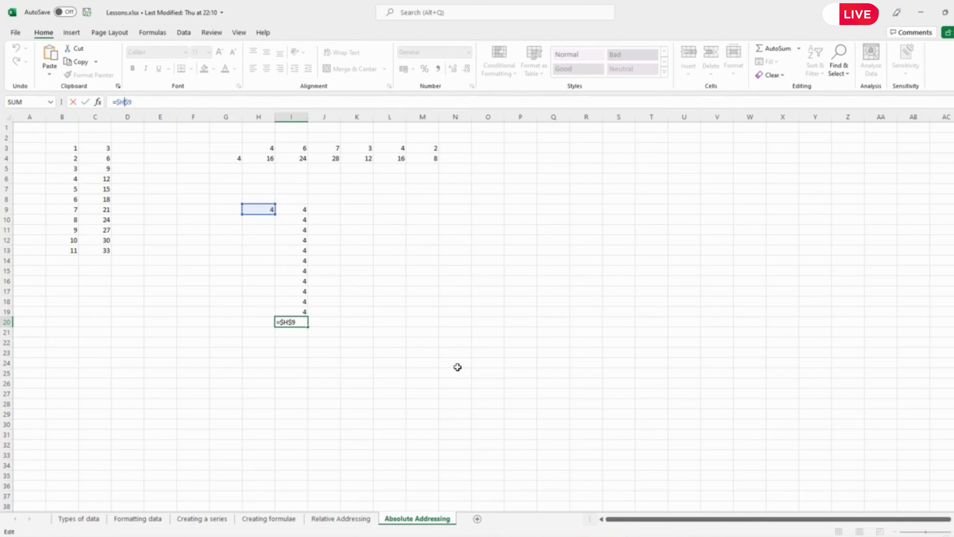
{"action": "left_click", "coordinate": [393, 293]}
- Fill the I20 formula across to N20 and check the reference in N20
{"action": "left_click", "coordinate": [302, 321]}
{"action": "left_click_drag", "start_coordinate": [310, 327], "coordinate": [485, 332]}
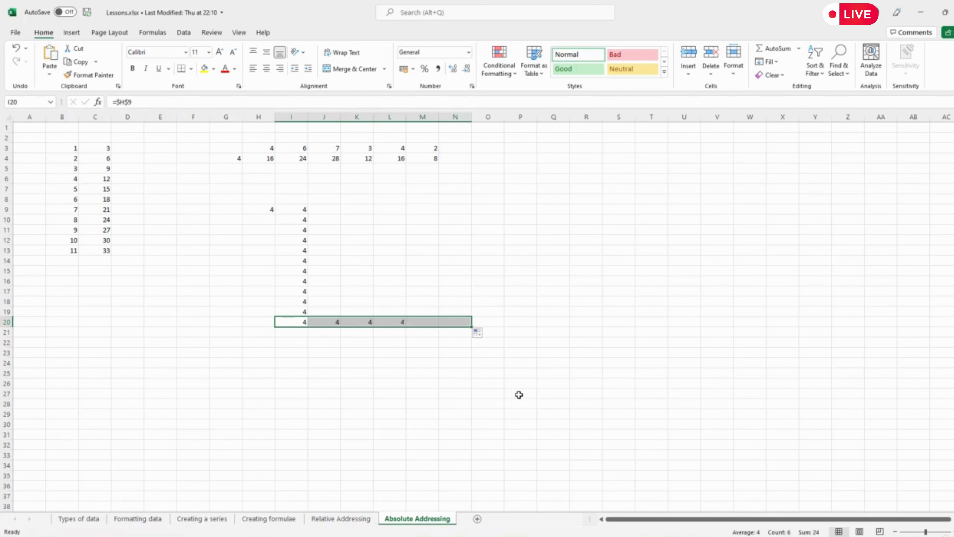
{"action": "left_click", "coordinate": [451, 321]}
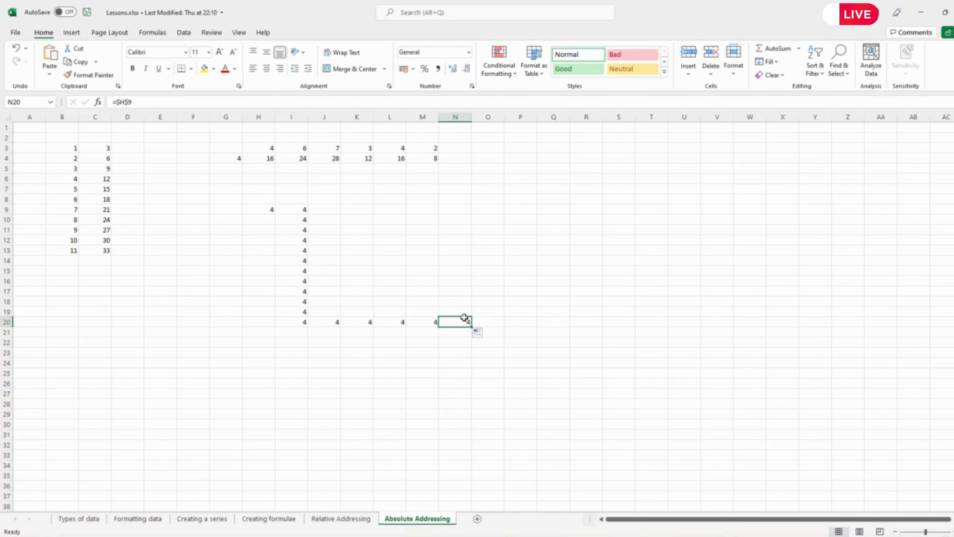
{"action": "left_click", "coordinate": [125, 102]}
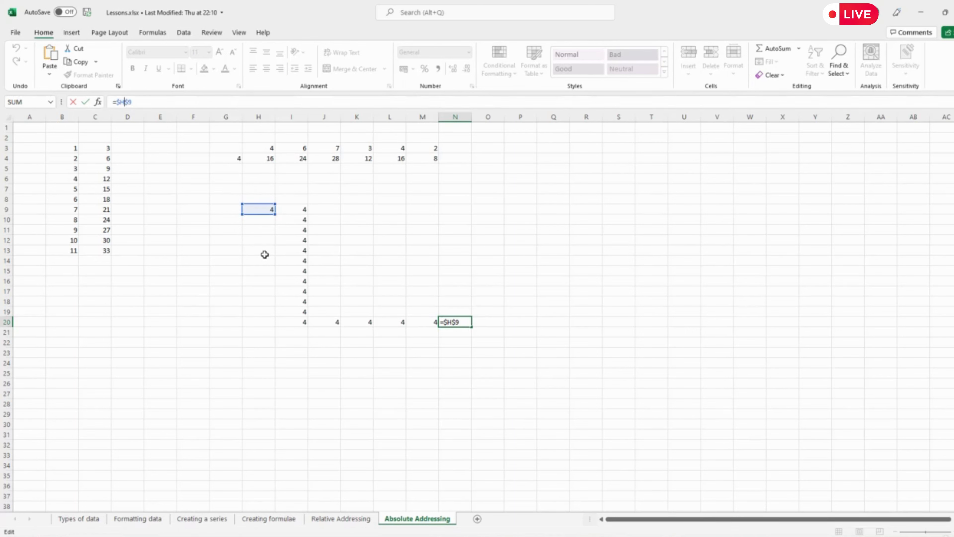
- Compare the relative, mixed and absolute references in the formulas of C4, H4 and I9
{"action": "left_click", "coordinate": [107, 158]}
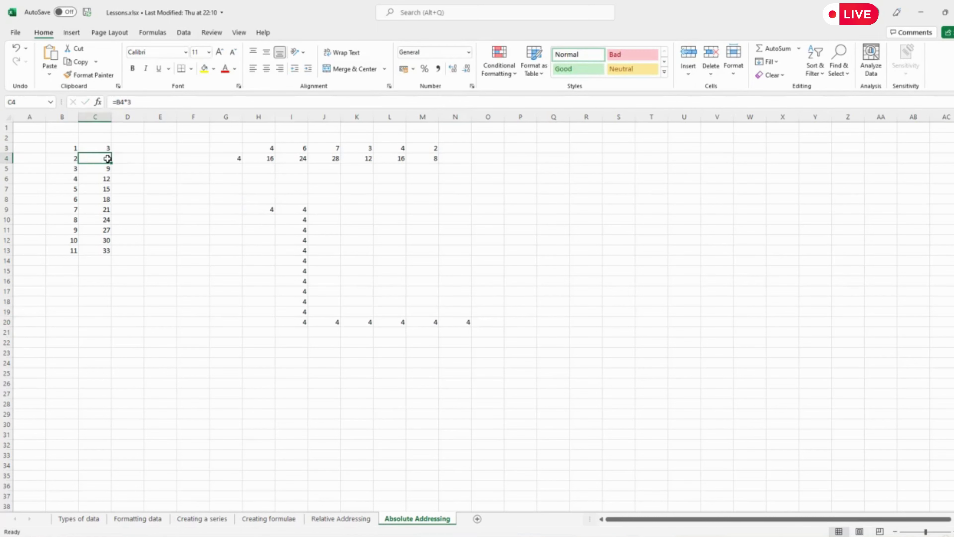
{"action": "left_click", "coordinate": [270, 158]}
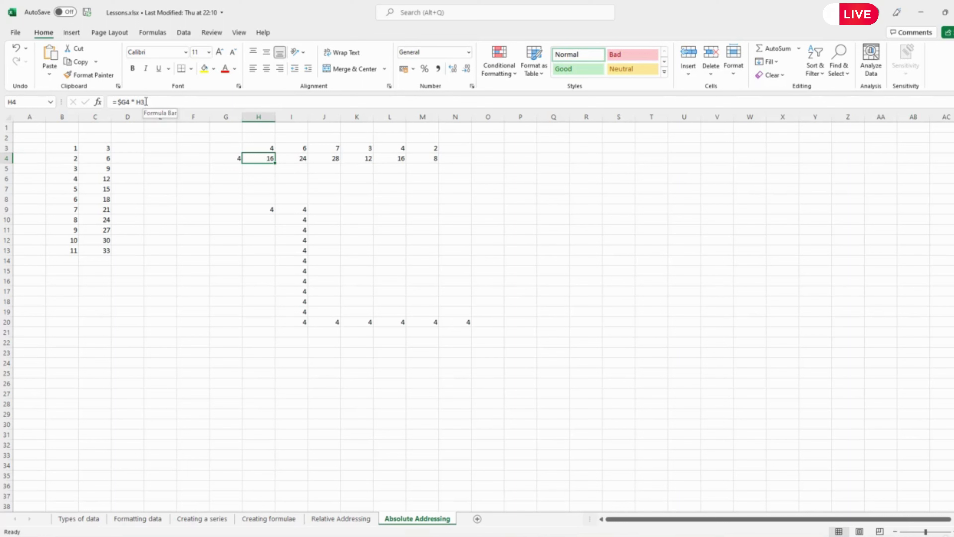
{"action": "left_click", "coordinate": [292, 210]}
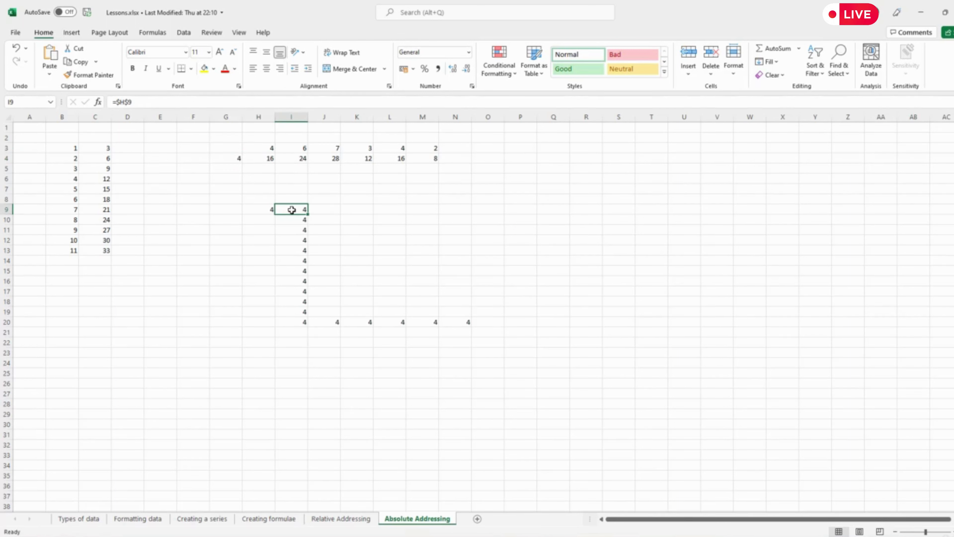